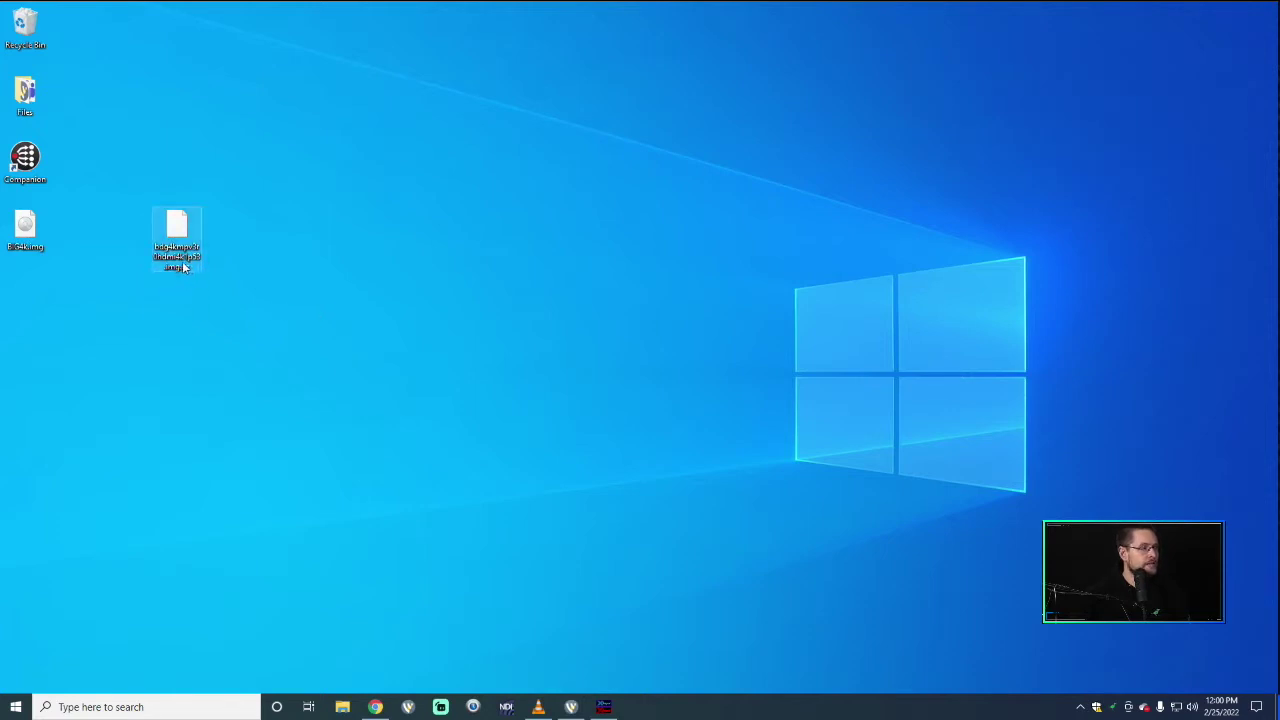
- Try to open the compressed .img.gz file on the desktop
mouse_move(183, 266)
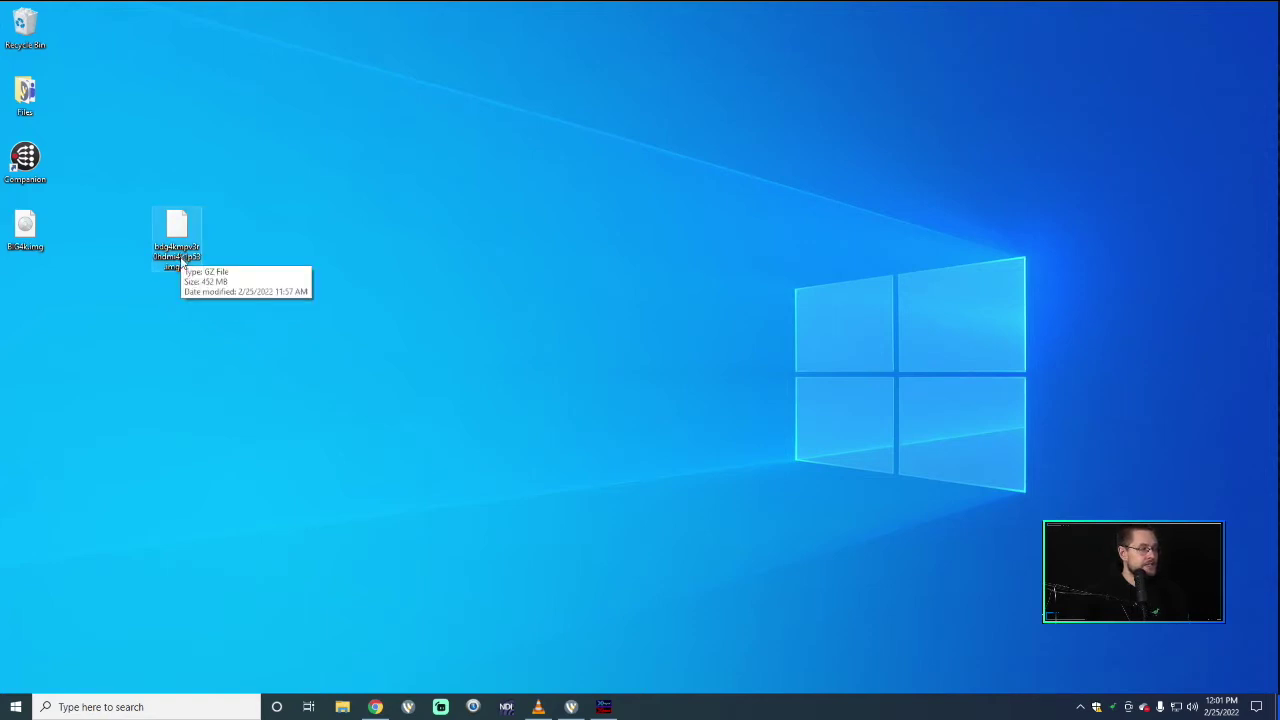
left_click(183, 245)
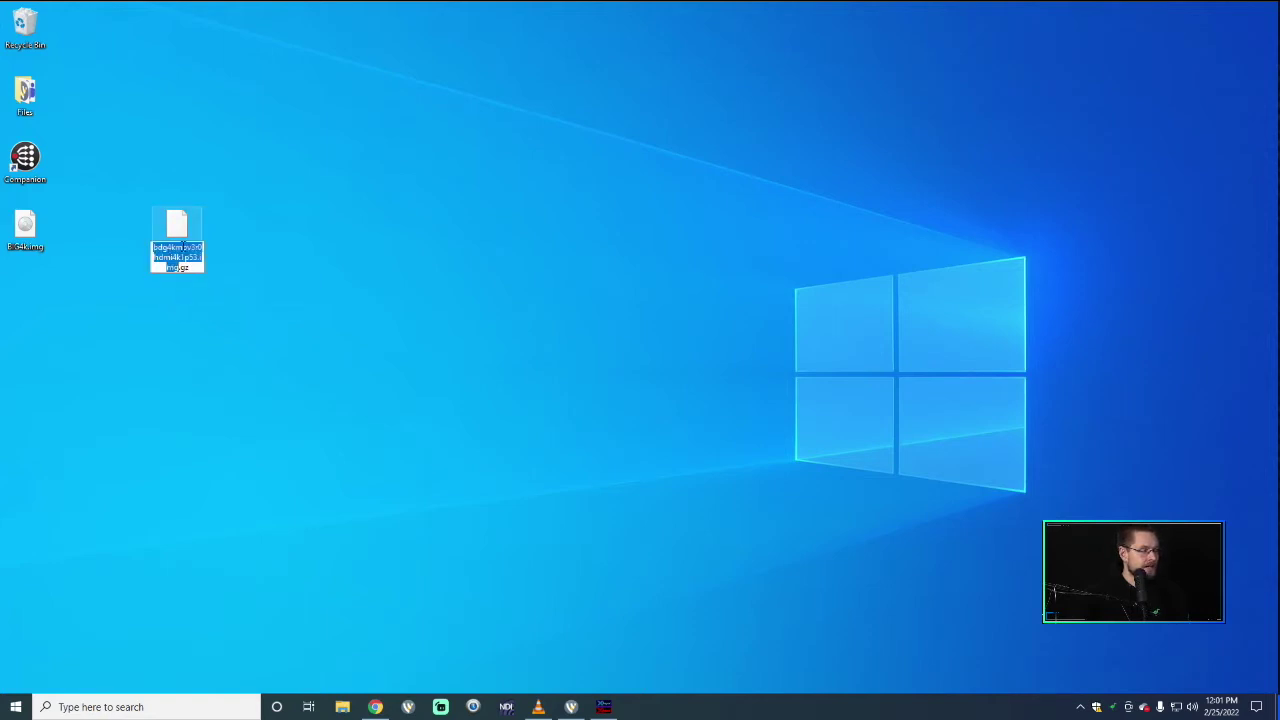
double_click(178, 237)
left_click(178, 237)
double_click(176, 238)
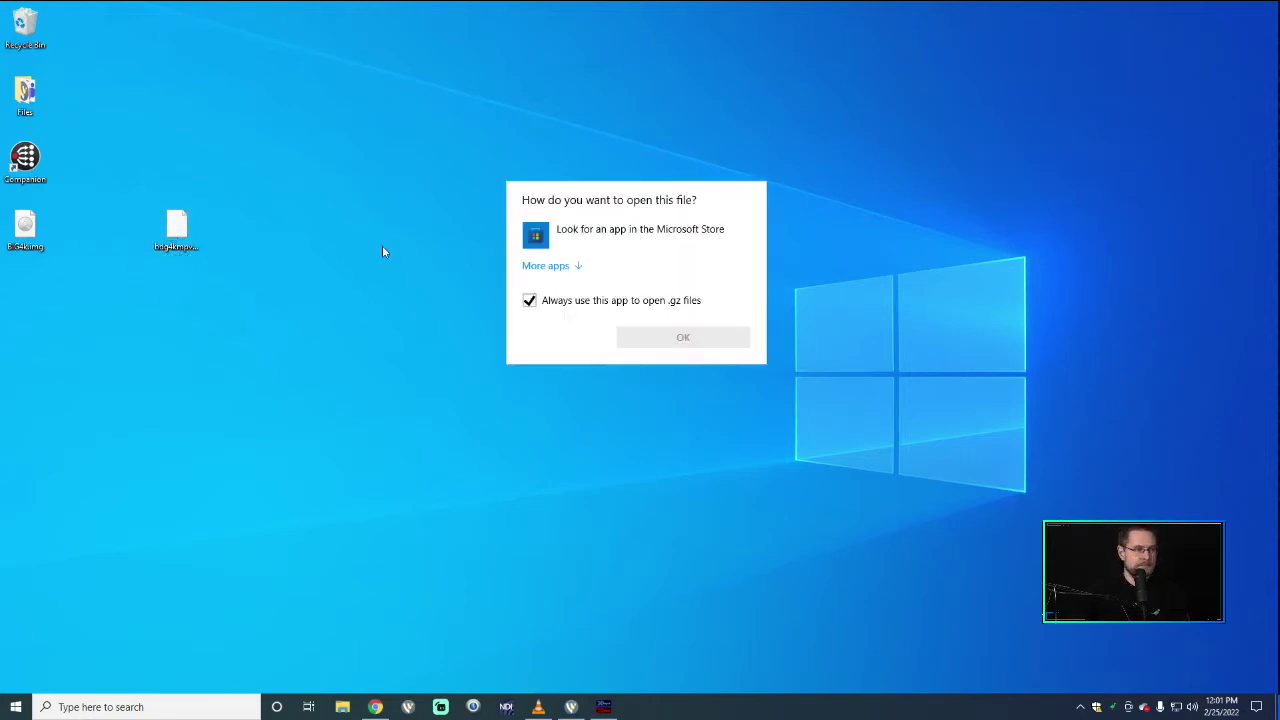
left_click(783, 293)
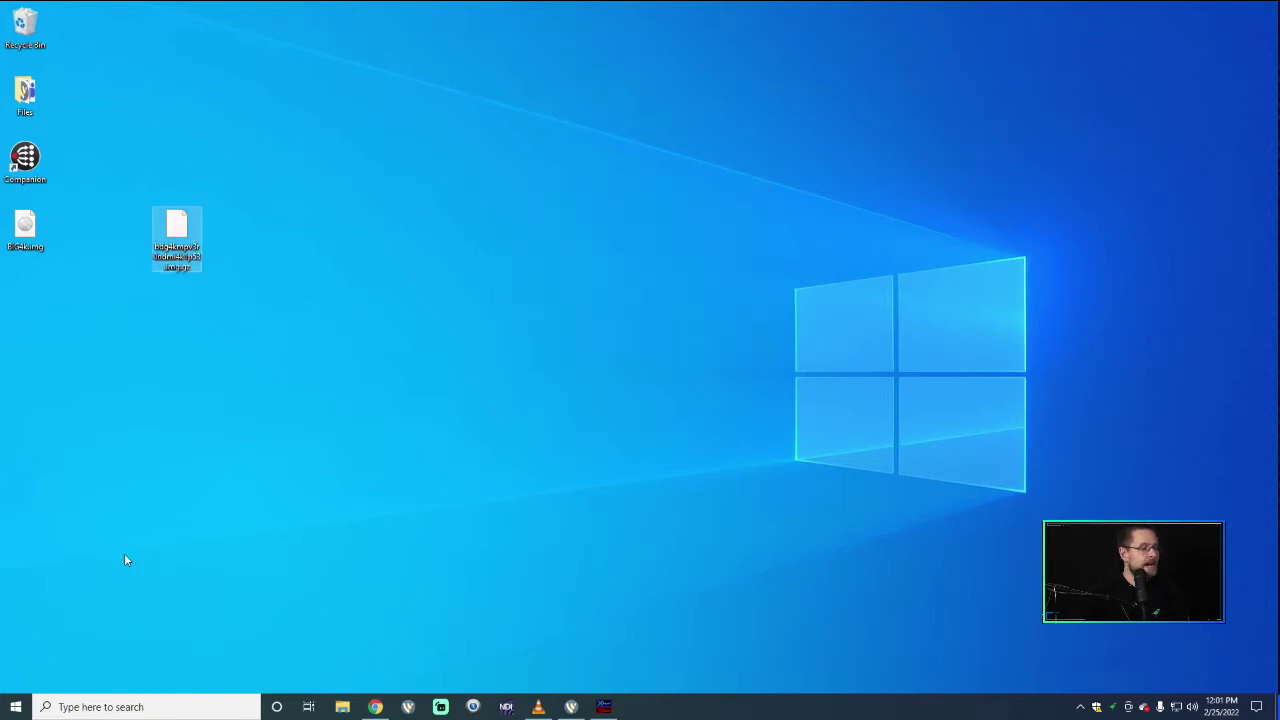
- Install WinRAR 6.10 in the default folder with the default associations and shell integration, and close its leftover windows
left_click(375, 707)
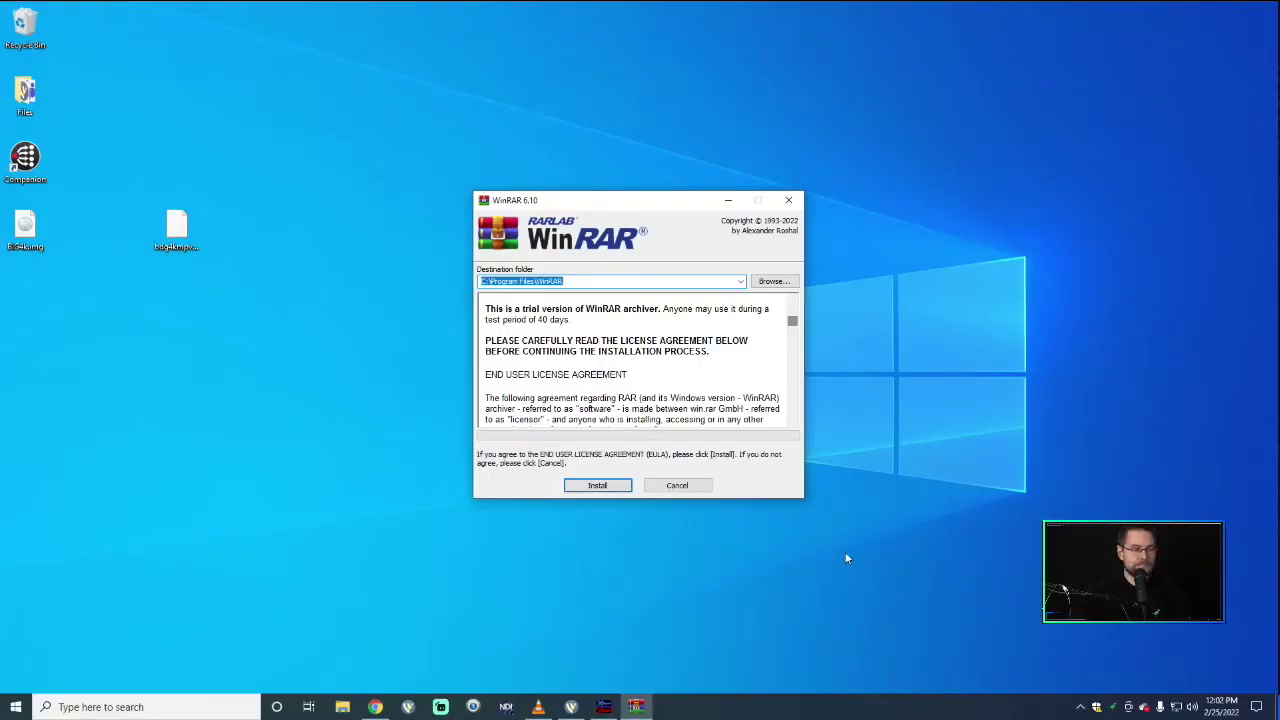
left_click(618, 486)
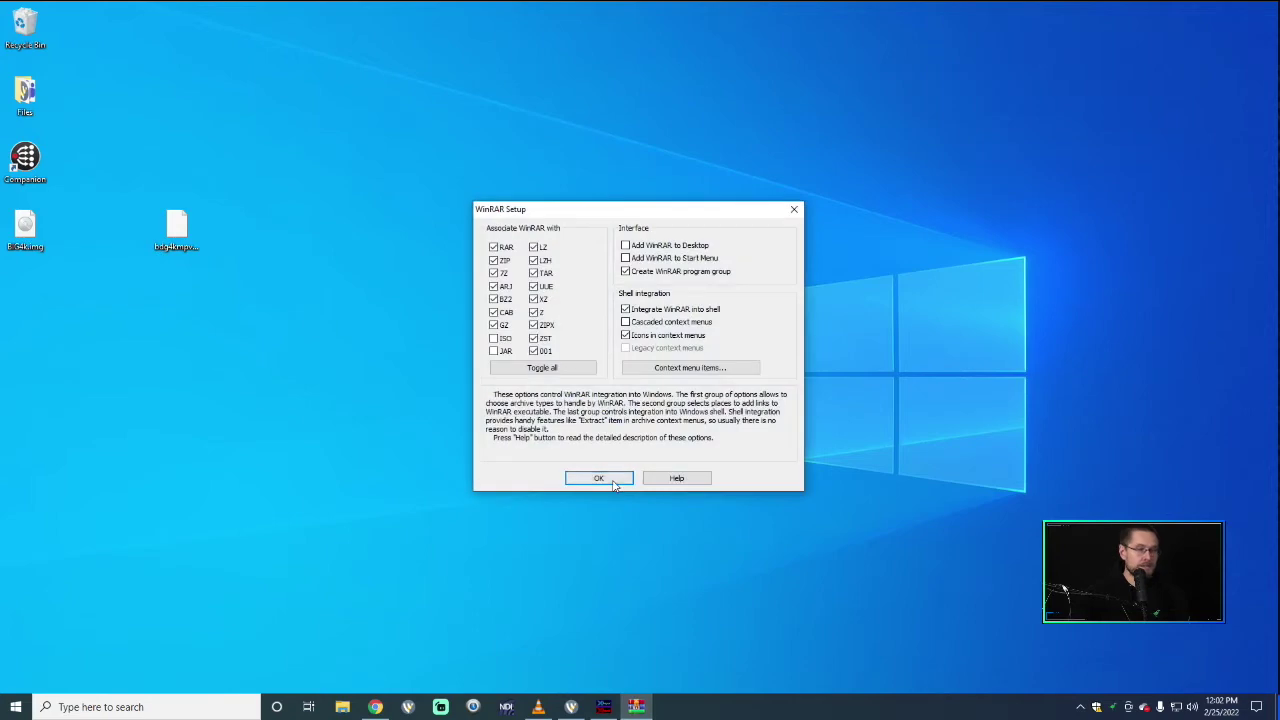
left_click(601, 478)
left_click(624, 479)
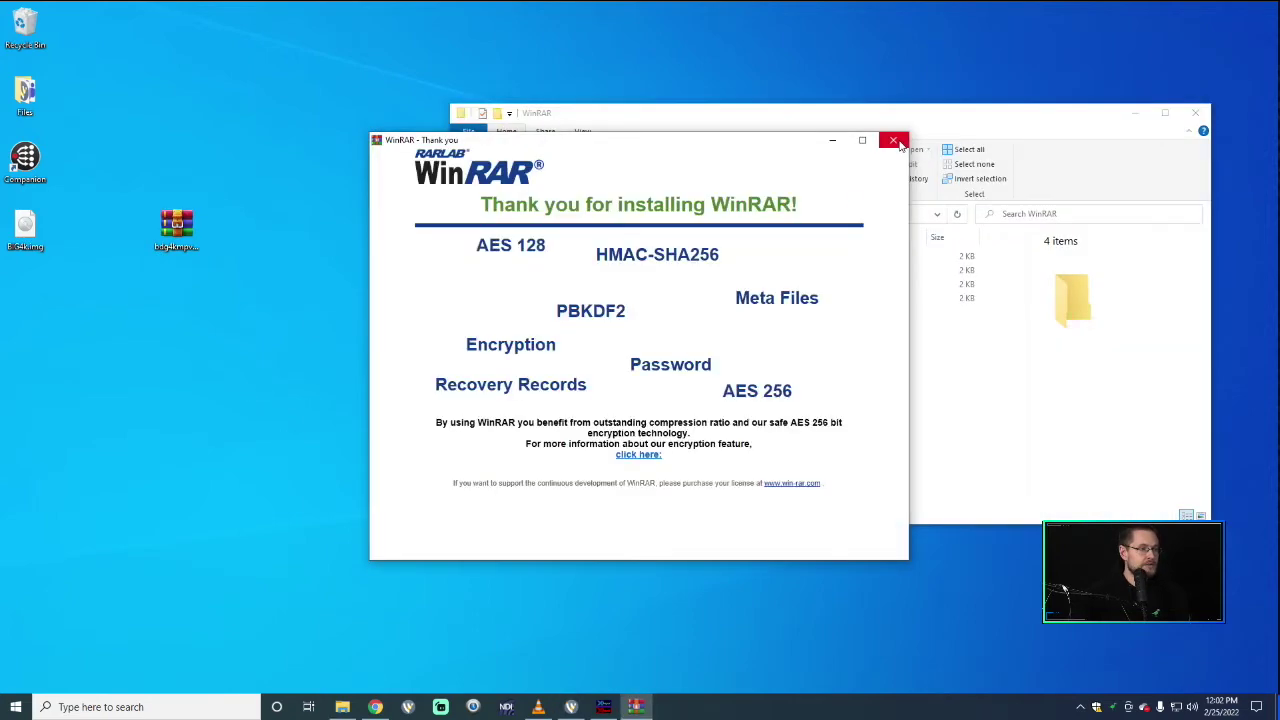
left_click(893, 140)
left_click(1200, 118)
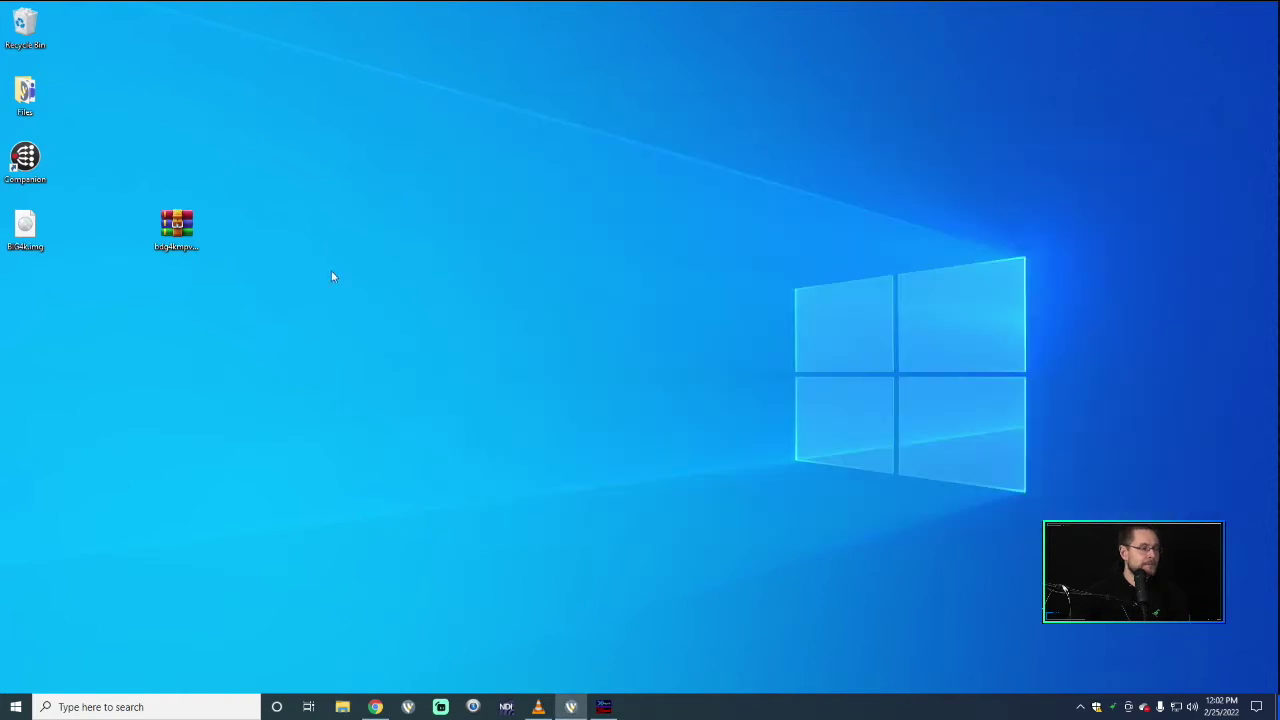
- Place the .img.gz archive beside the other desktop files, open it in WinRAR and dismiss the purchase notice
left_click_drag(186, 226, 78, 232)
double_click(78, 232)
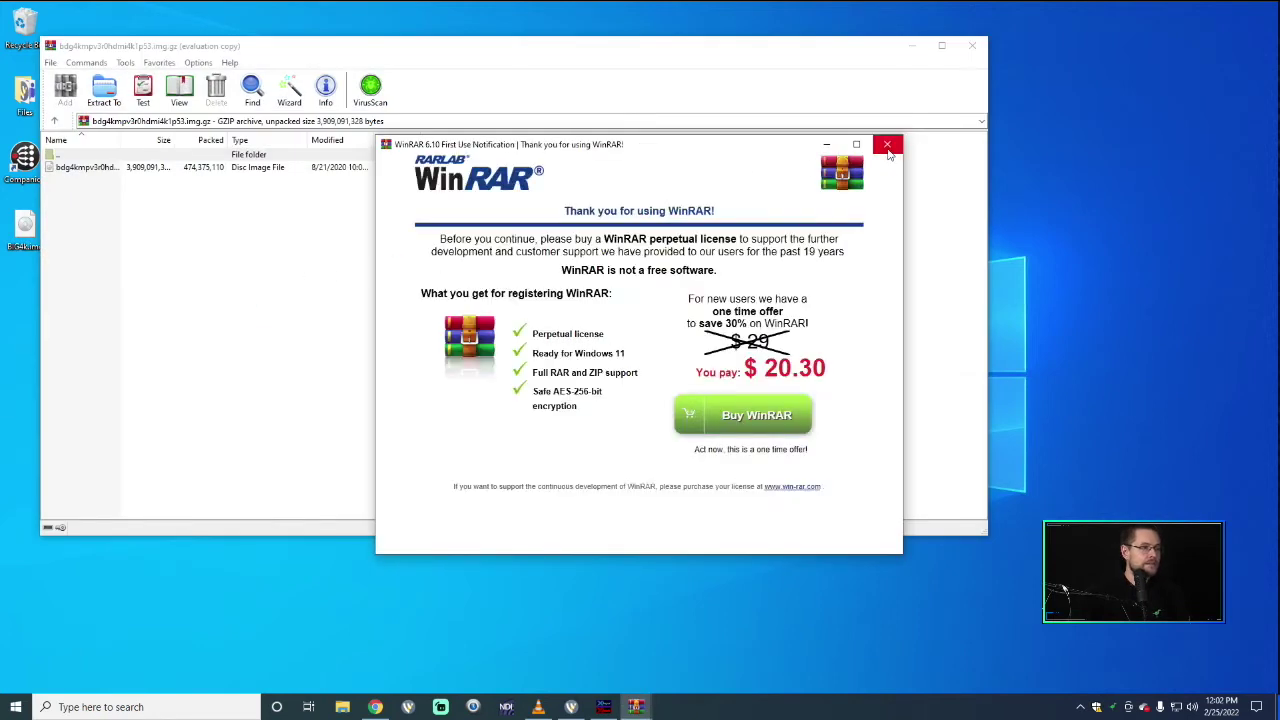
left_click(887, 145)
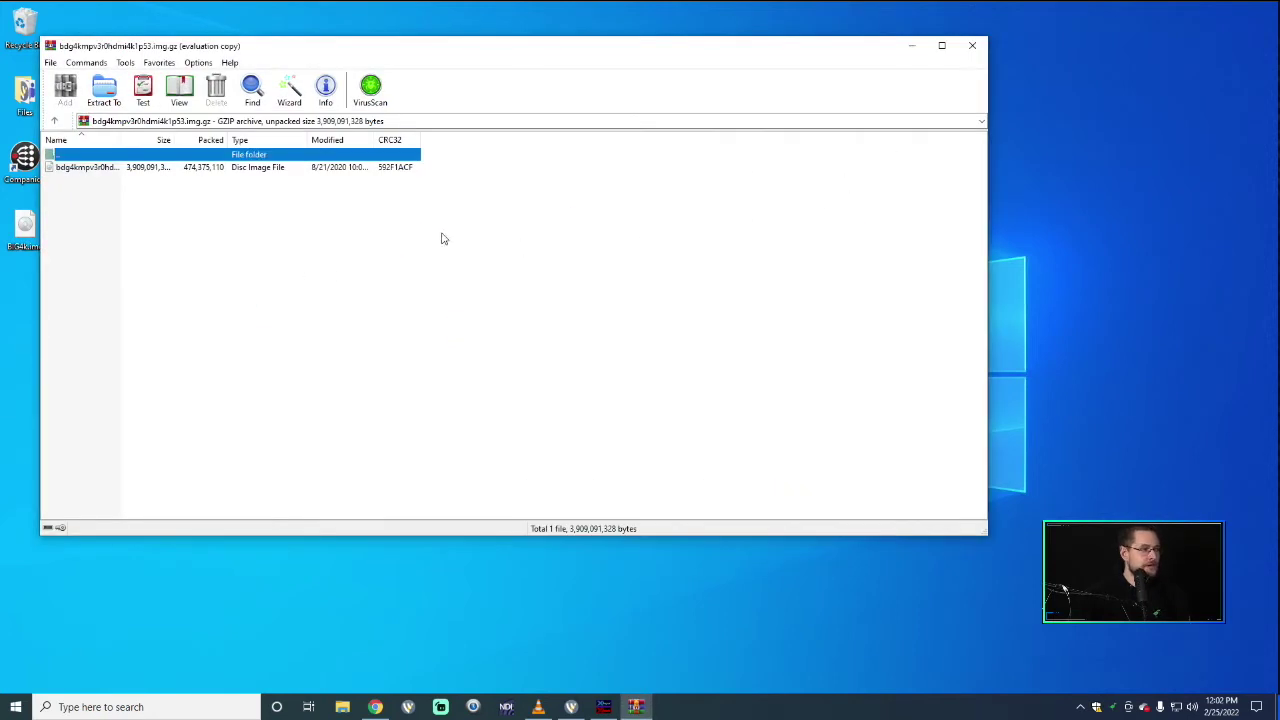
- Extract the disc image file from the archive to the Desktop and minimize WinRAR
left_click(95, 168)
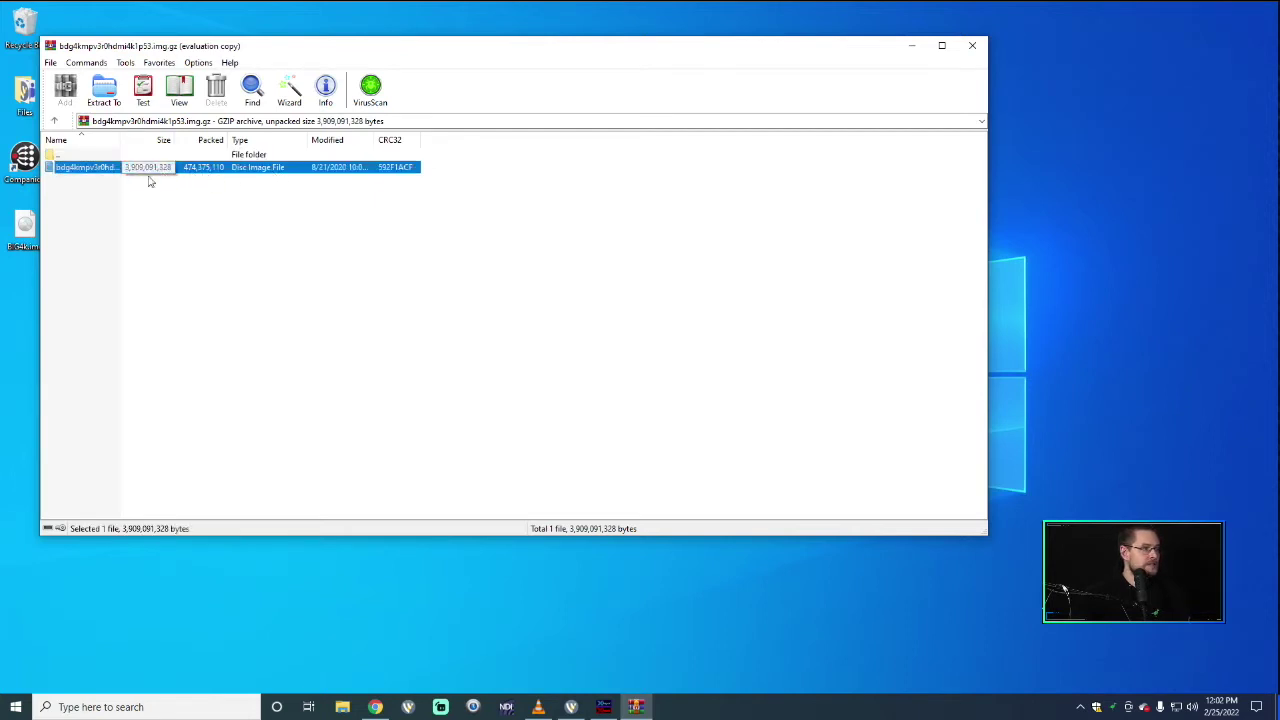
left_click(104, 90)
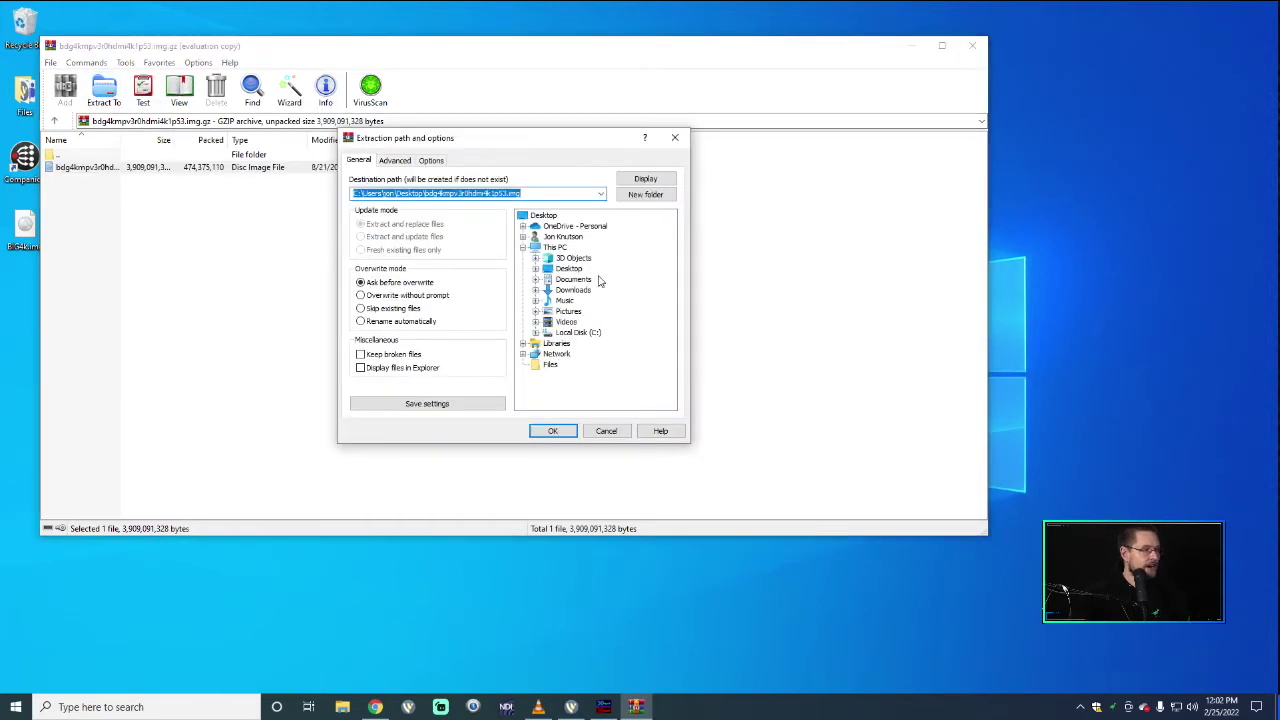
left_click(572, 269)
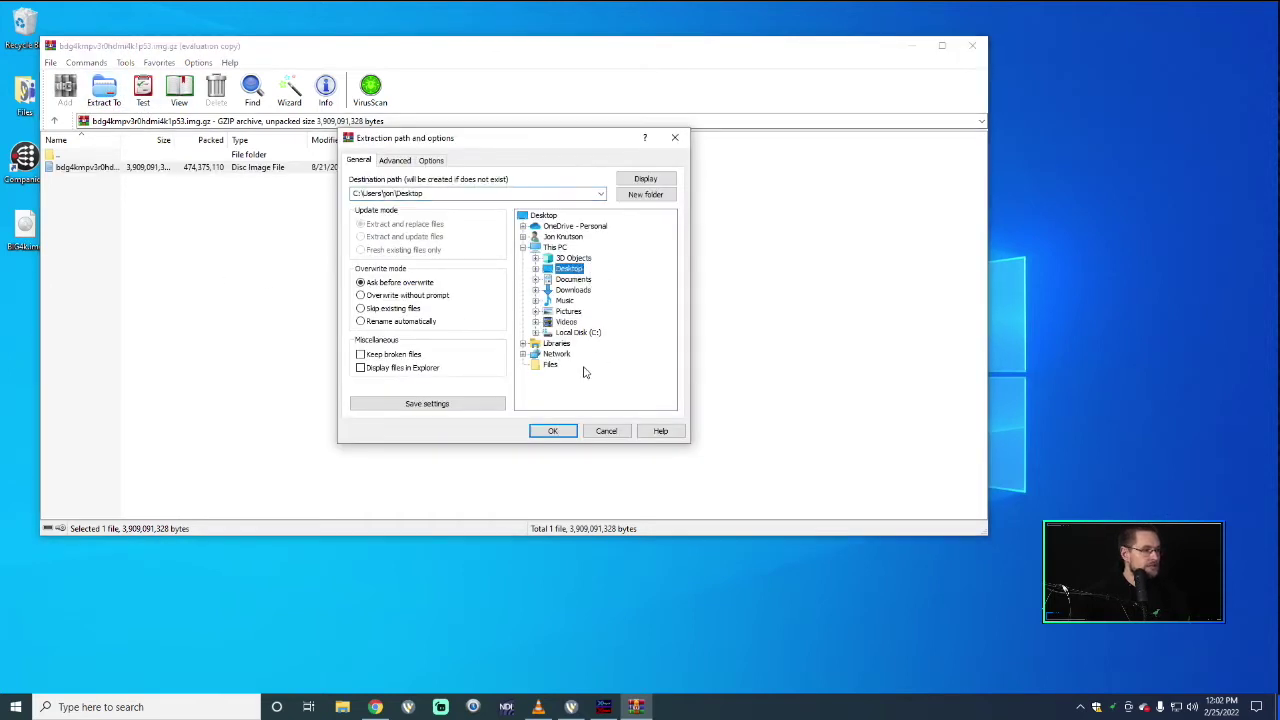
left_click(550, 430)
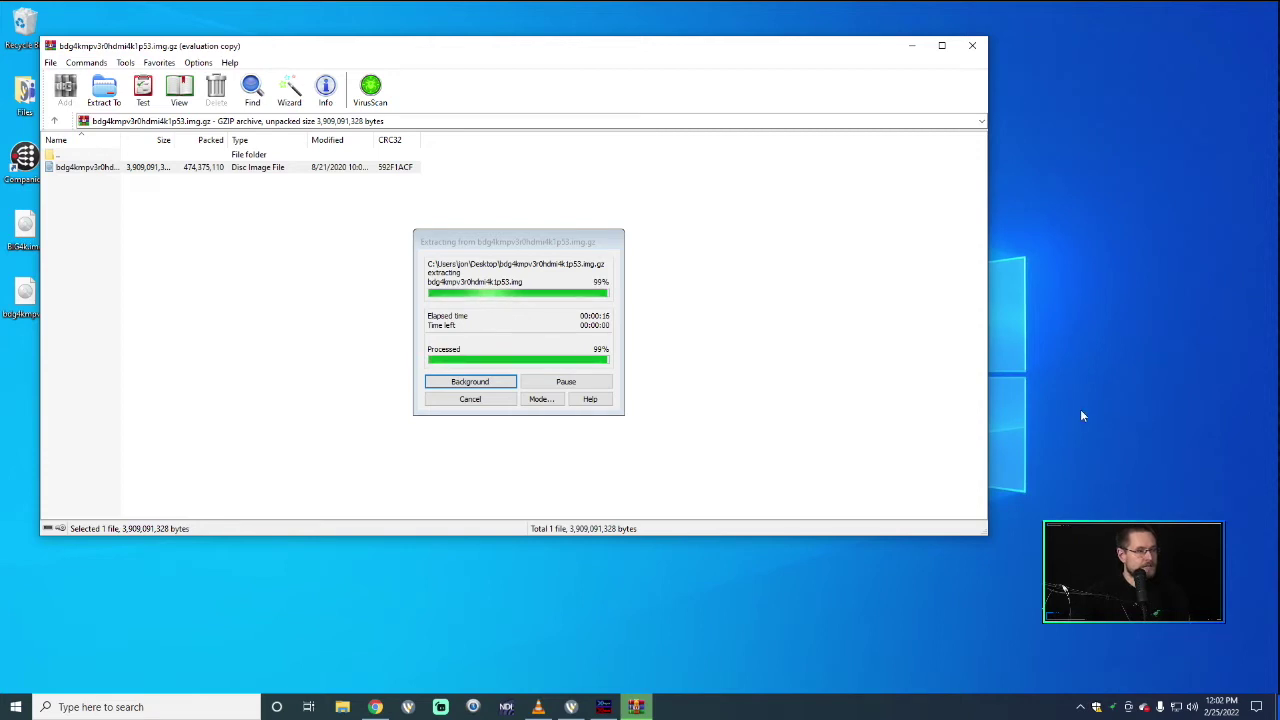
left_click(912, 47)
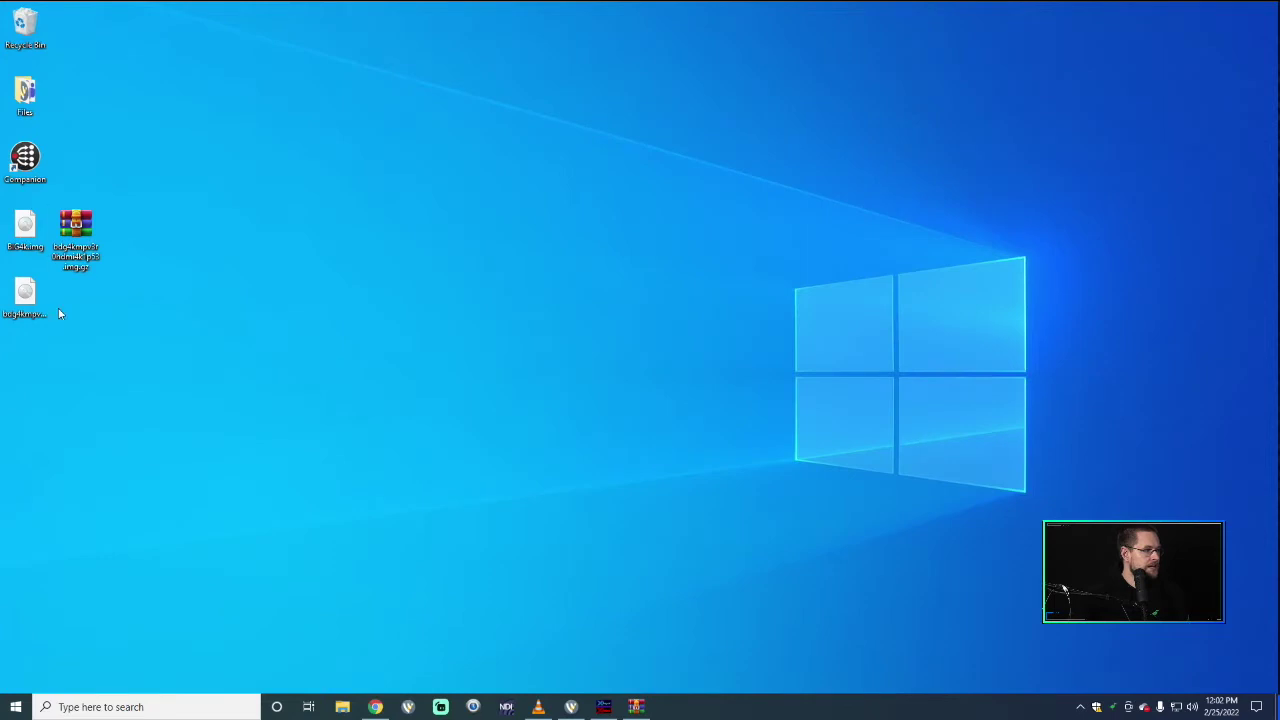
- Discard the old BIG4k.img from the desktop and rename the newly extracted disc image big4k.img, placing it in the old file's spot
left_click_drag(27, 297, 735, 163)
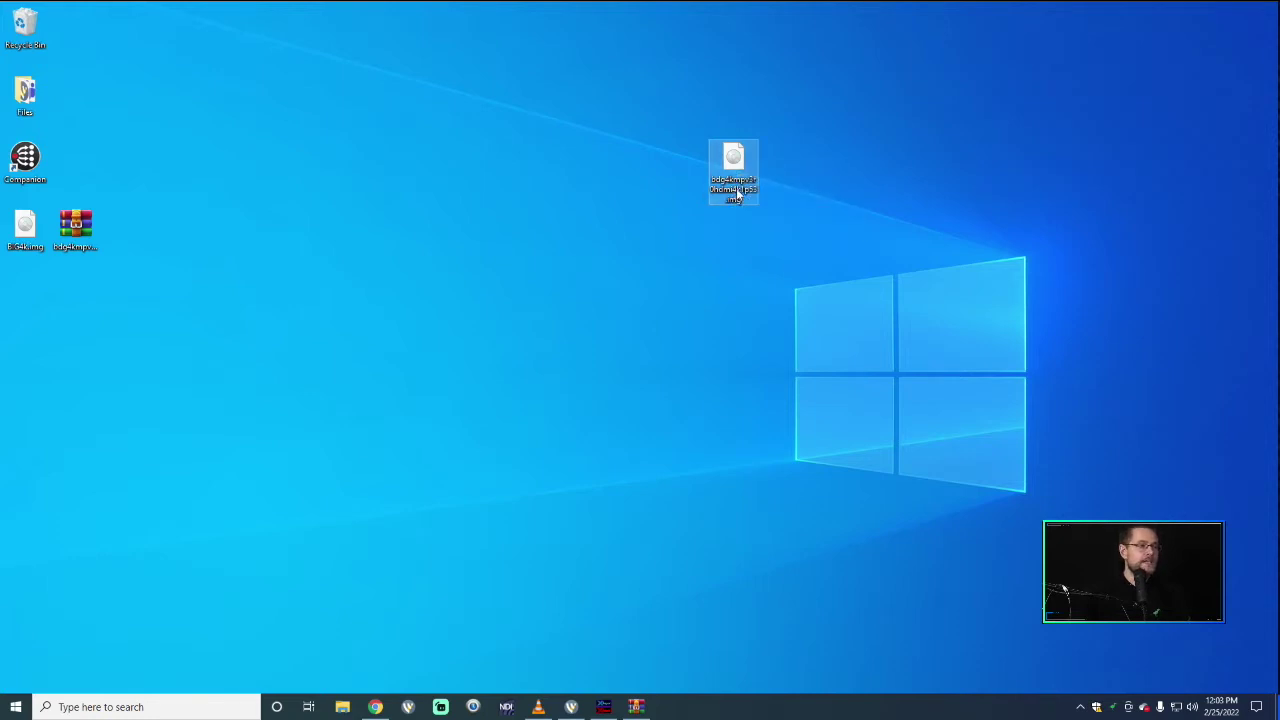
left_click_drag(25, 225, 45, 35)
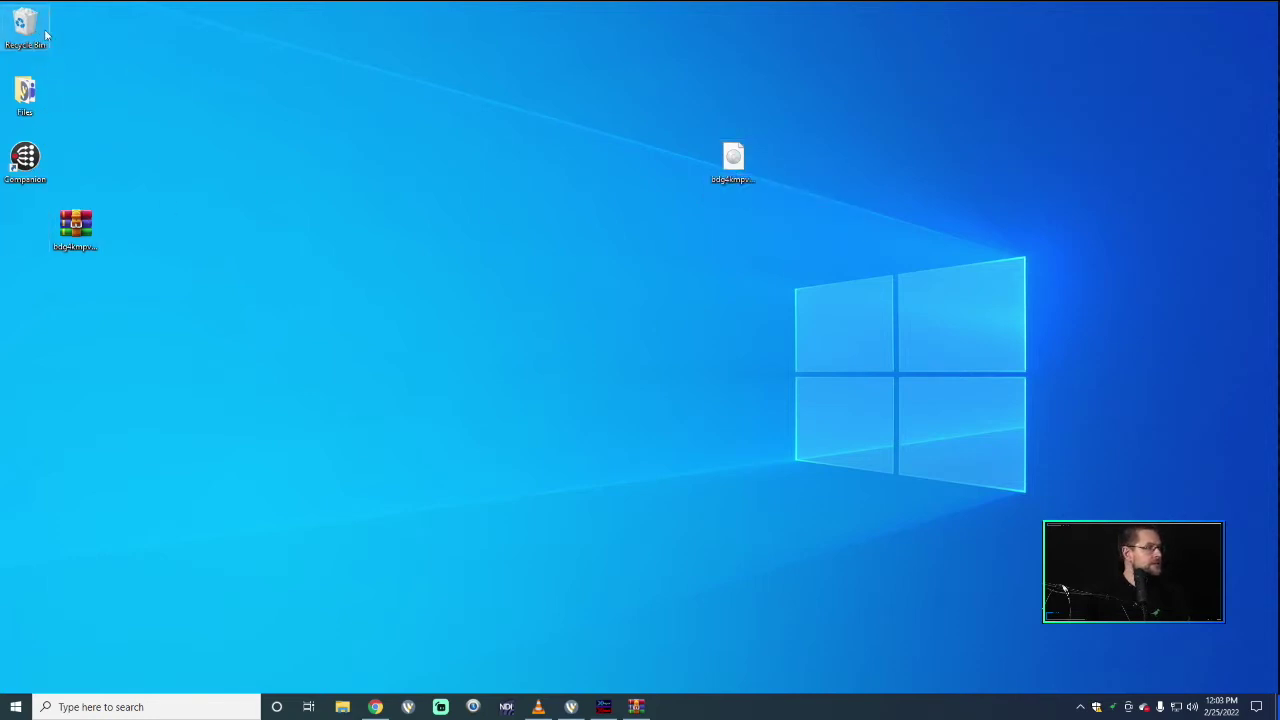
left_click(727, 190)
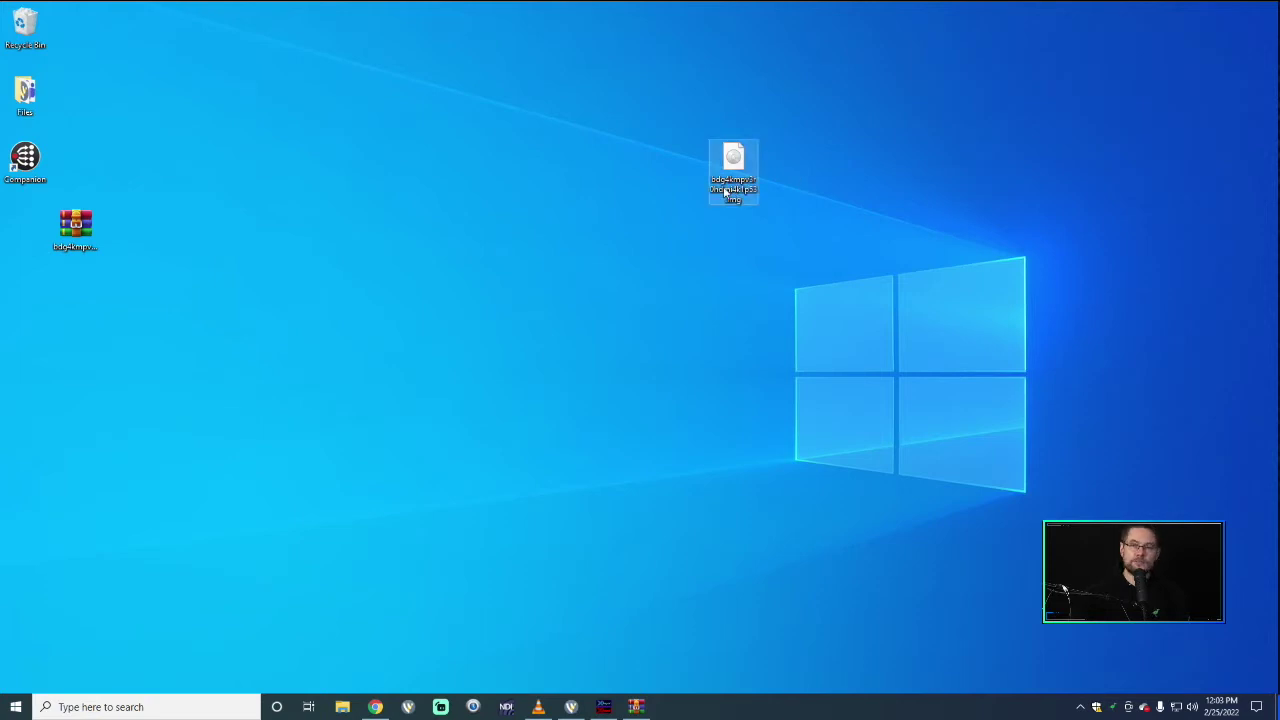
key("F2")
type("big4k.img")
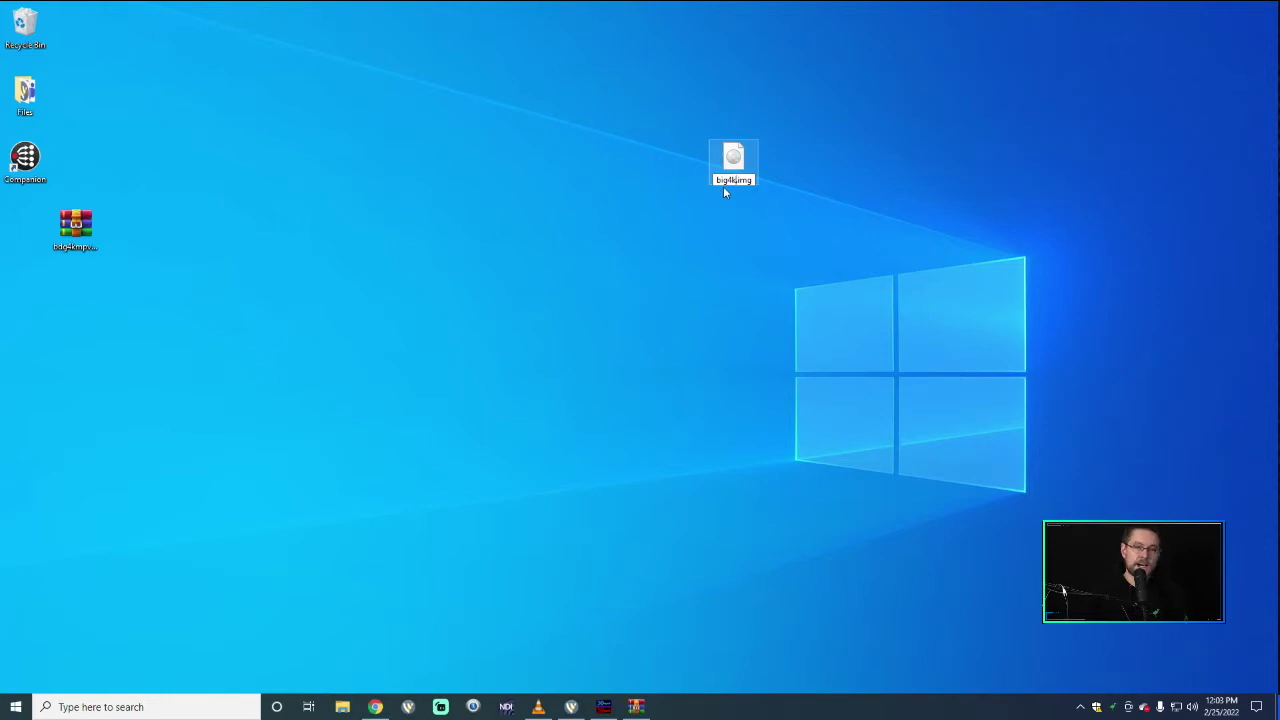
key("Return")
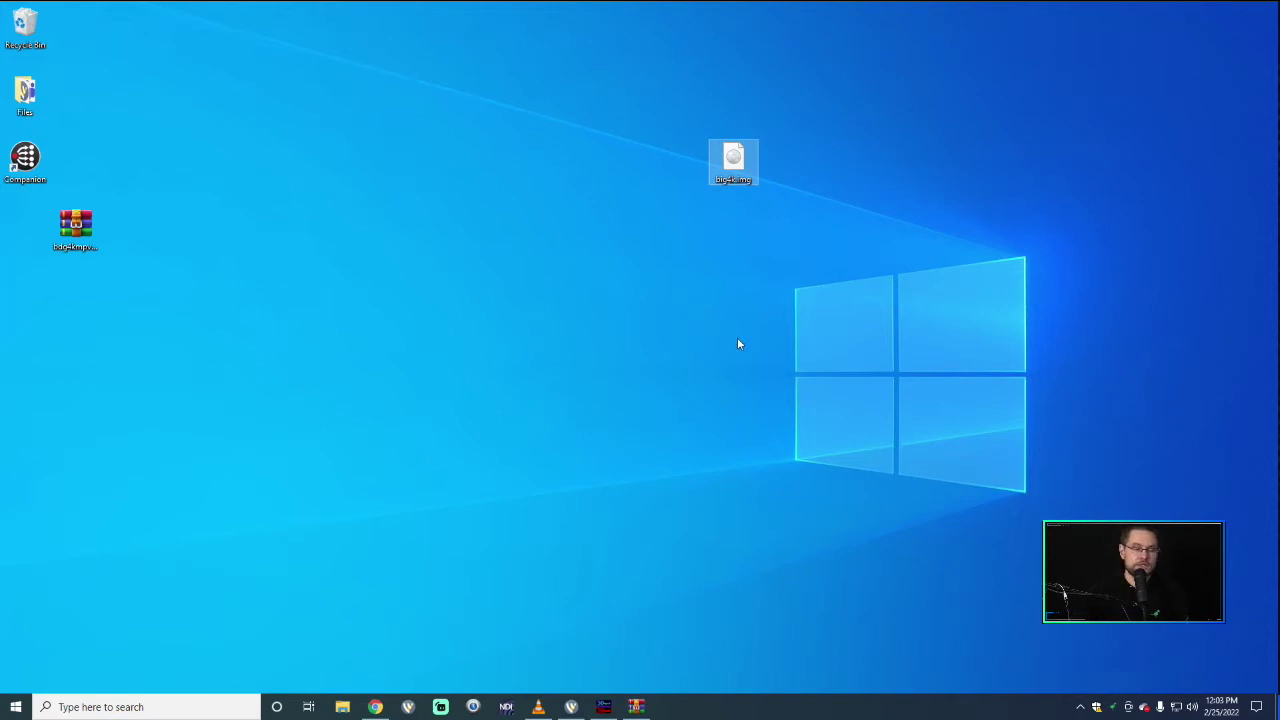
left_click_drag(731, 155, 25, 225)
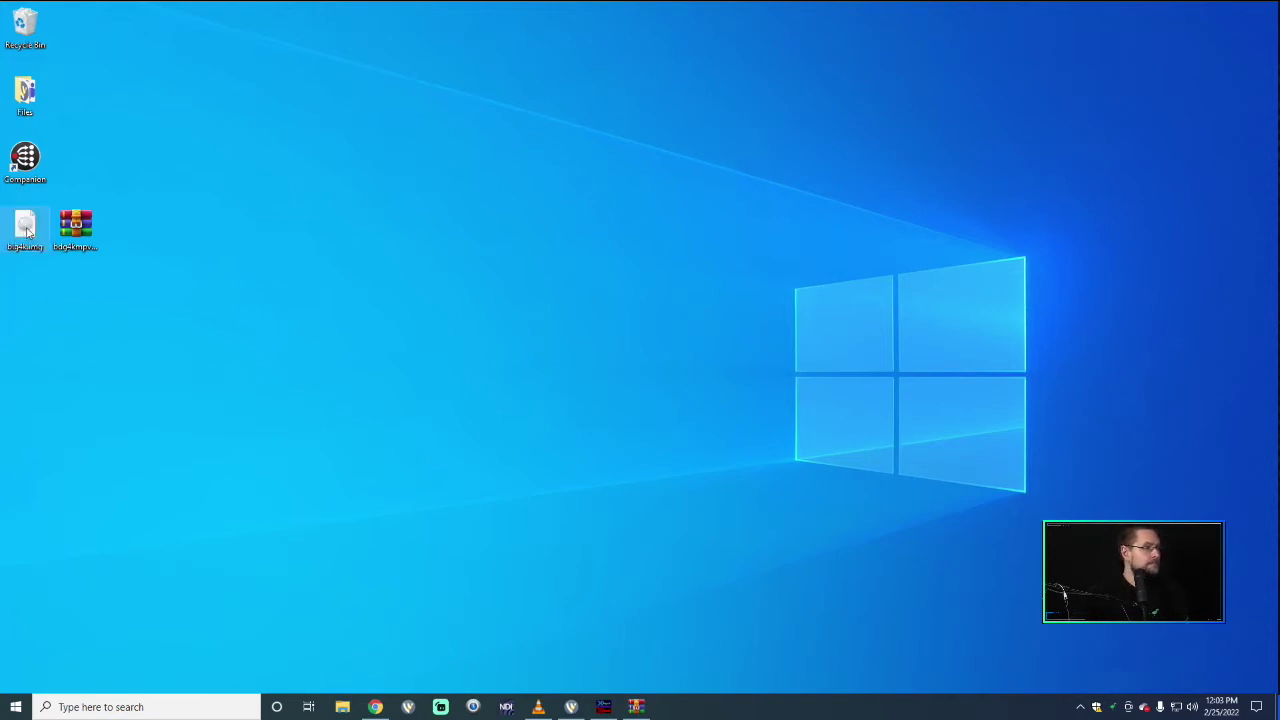
left_click(376, 427)
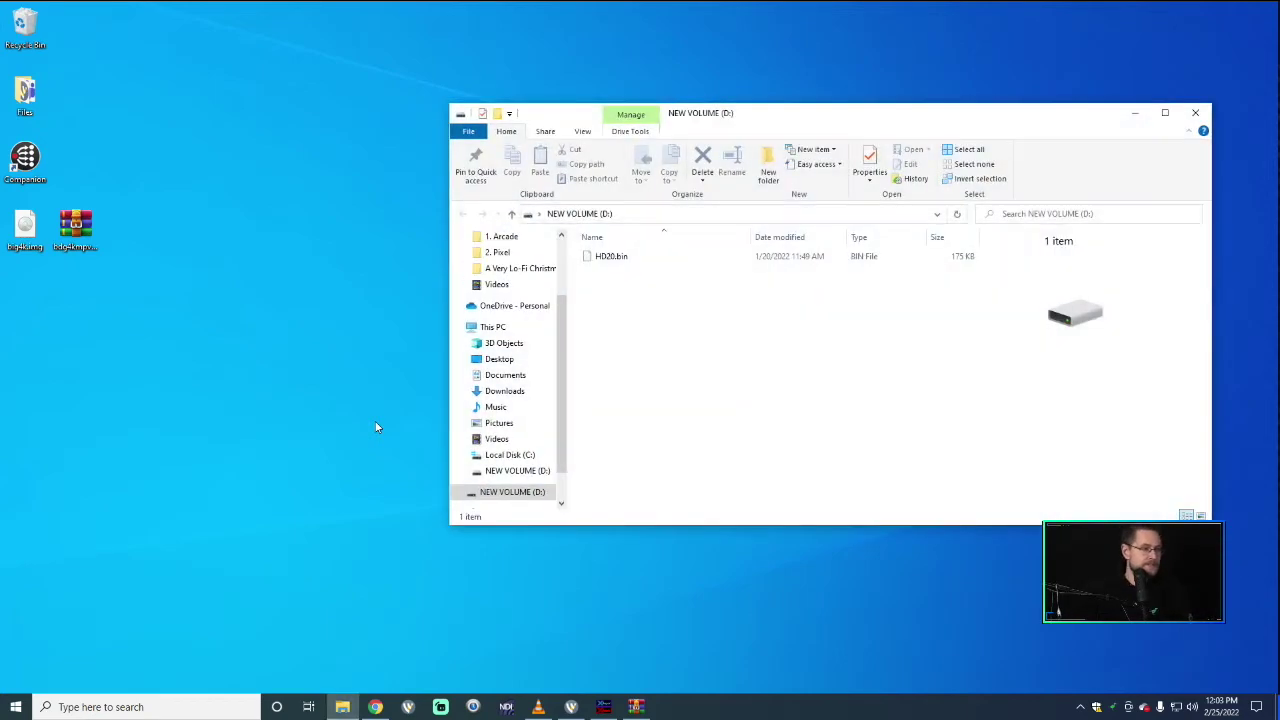
- Close the folder window of NEW VOLUME (D:) and open Disk Management by searching Windows for "format"
left_click_drag(816, 118, 676, 91)
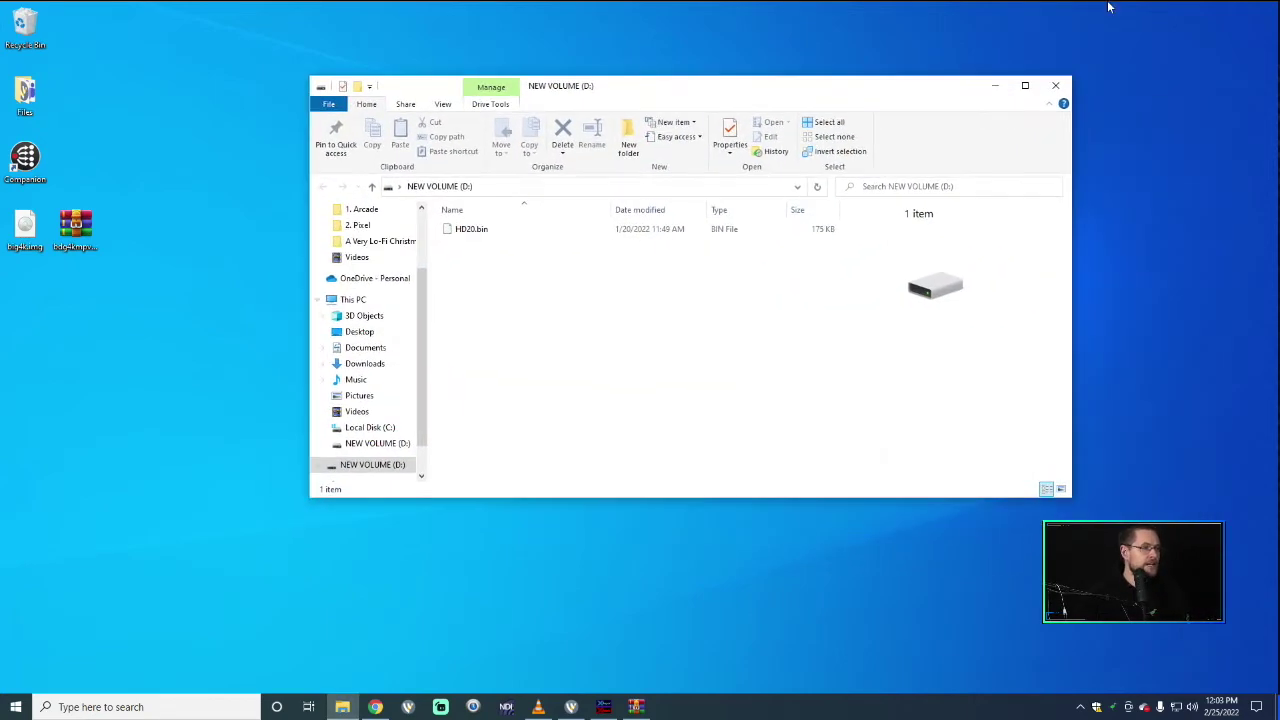
left_click(1055, 85)
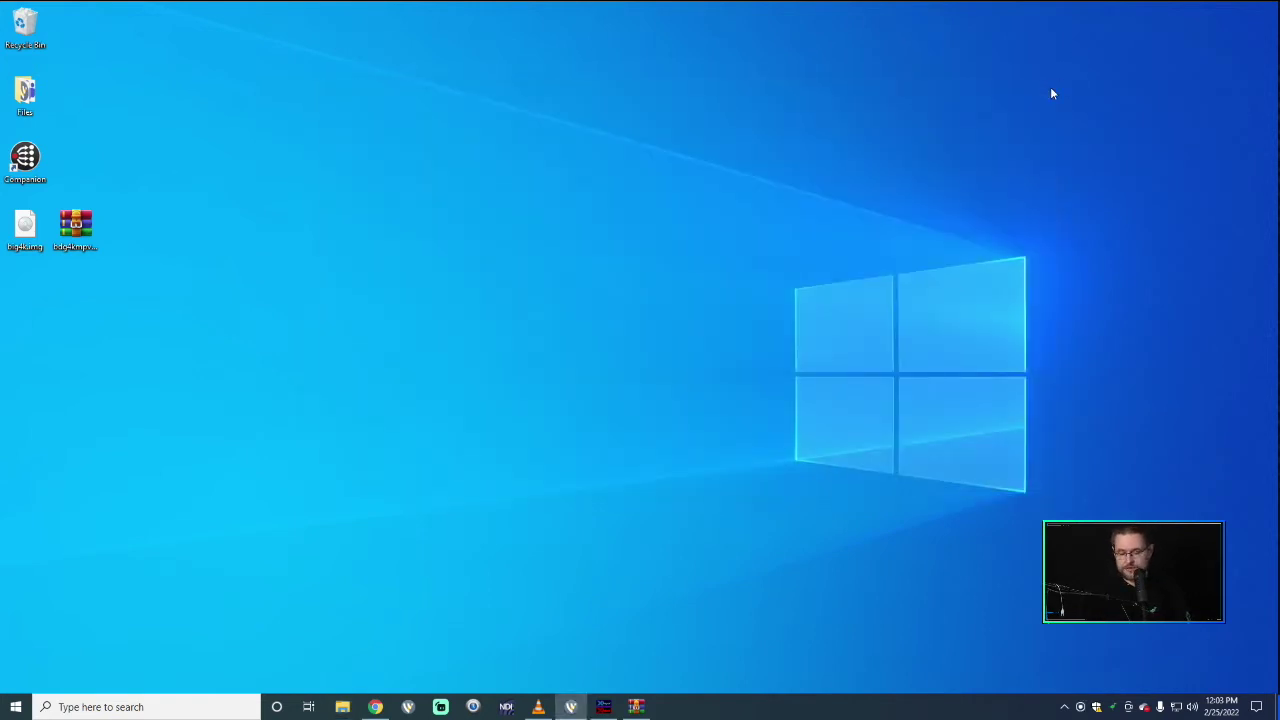
key("super")
type("format")
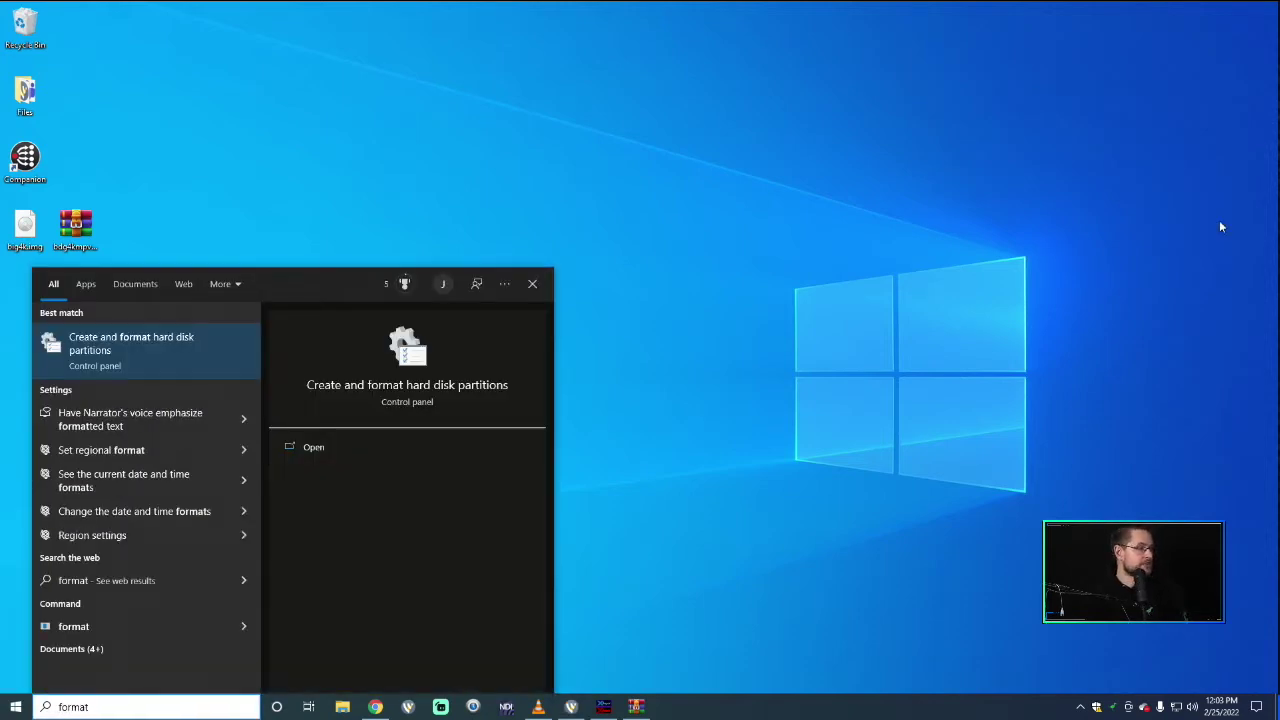
left_click(118, 358)
left_click_drag(352, 72, 695, 142)
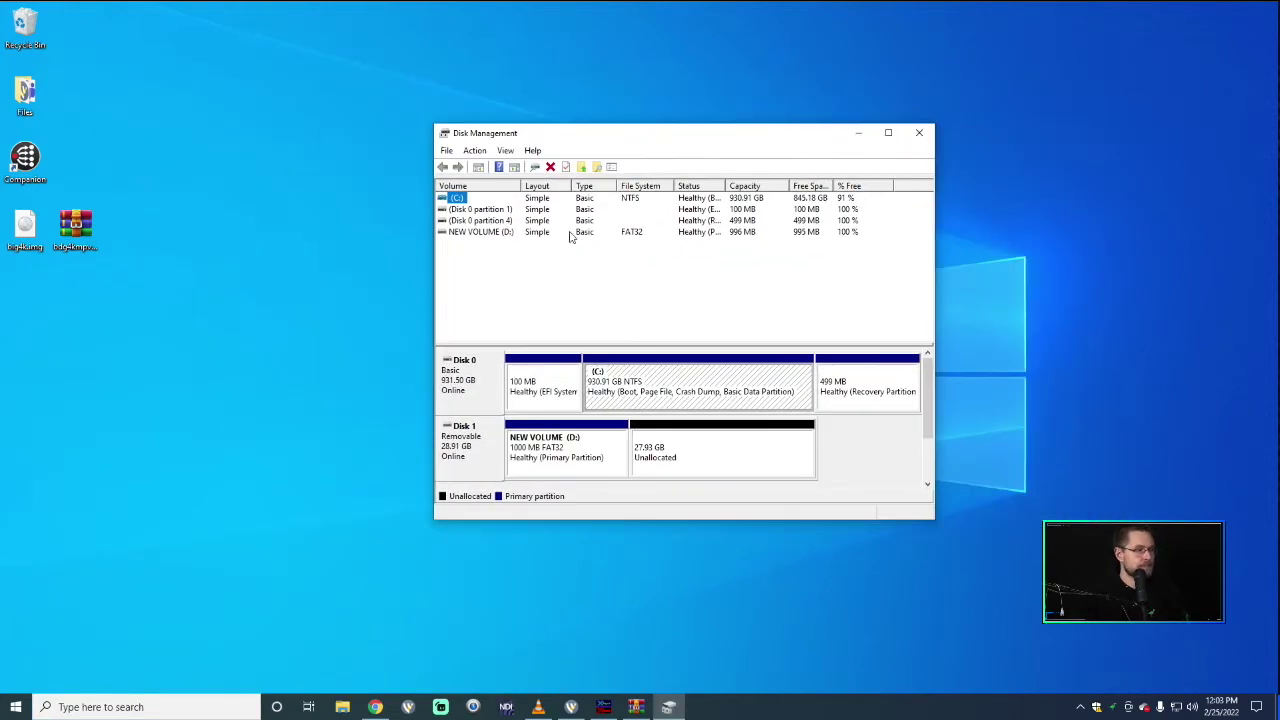
- Delete the NEW VOLUME (D:) partition from removable Disk 1, accepting the loss of its data
left_click(466, 236)
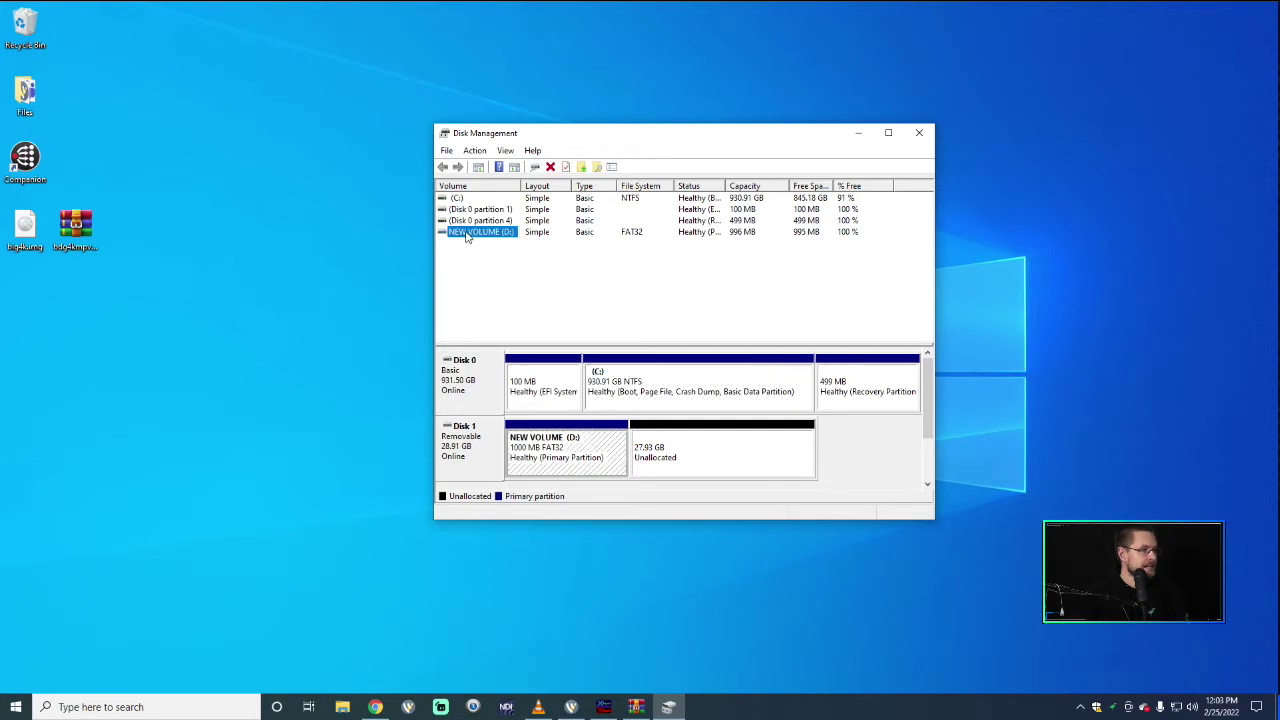
right_click(562, 452)
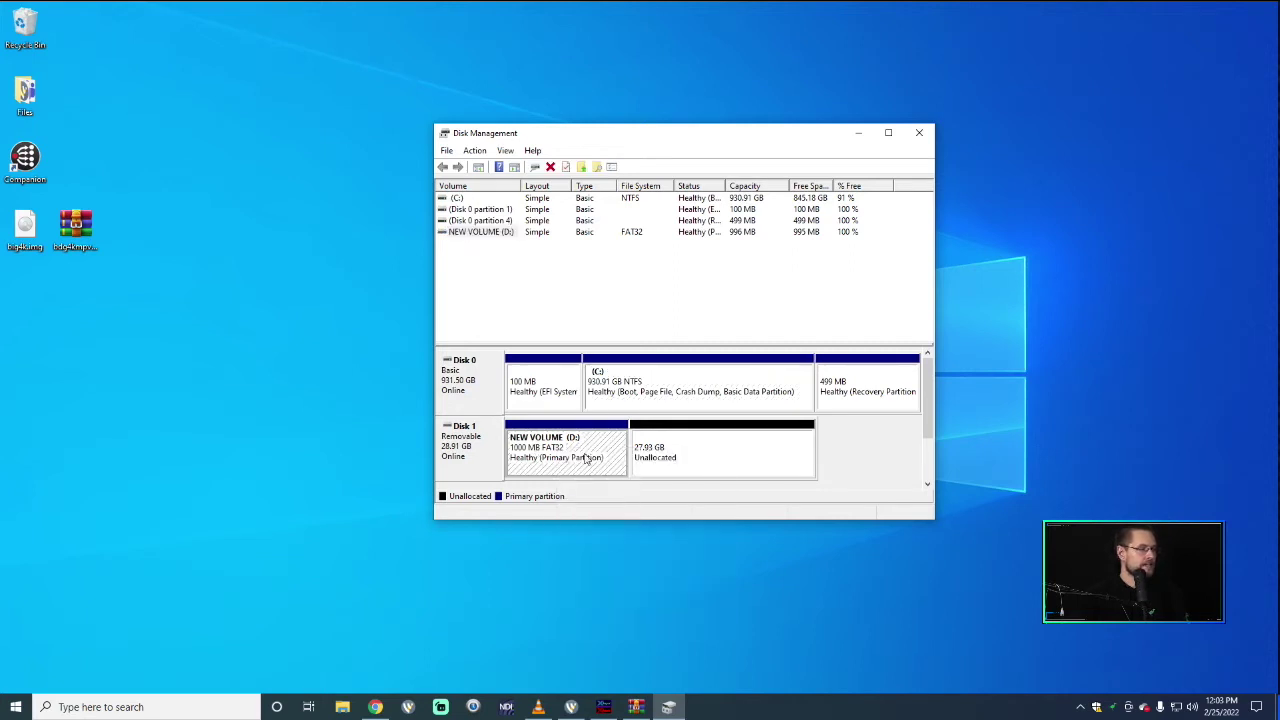
right_click(544, 451)
left_click(600, 586)
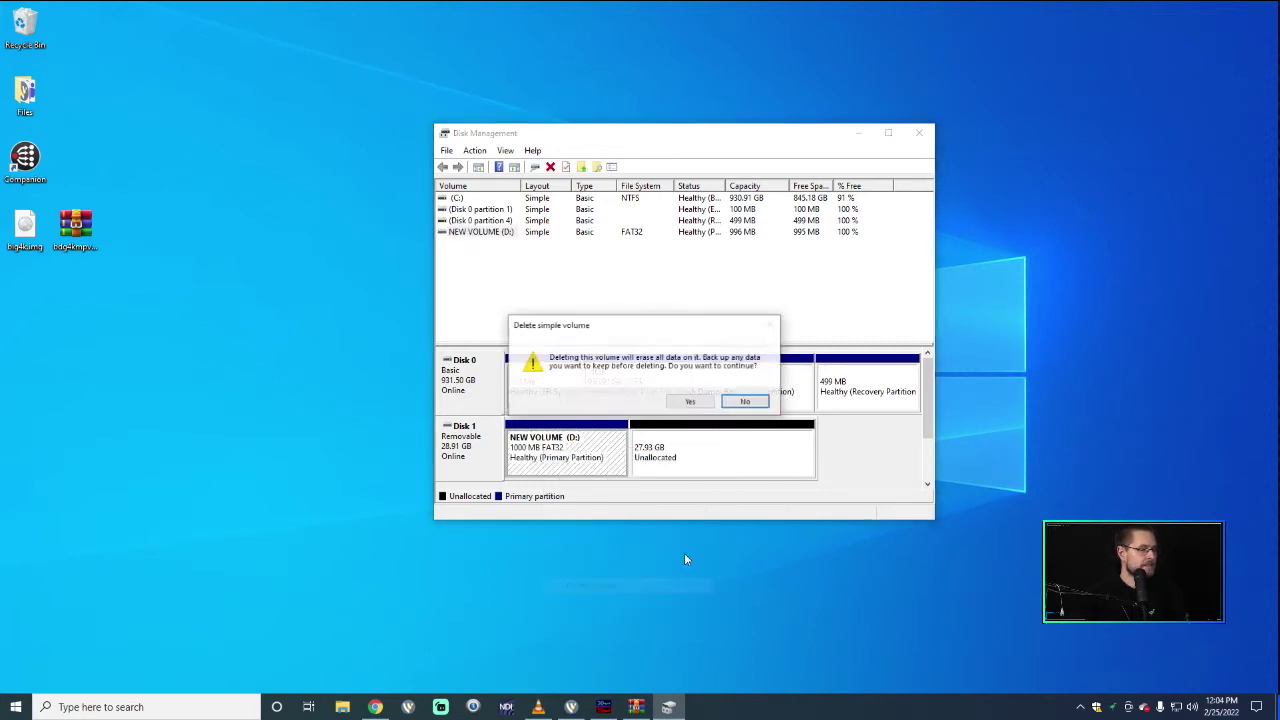
left_click(692, 402)
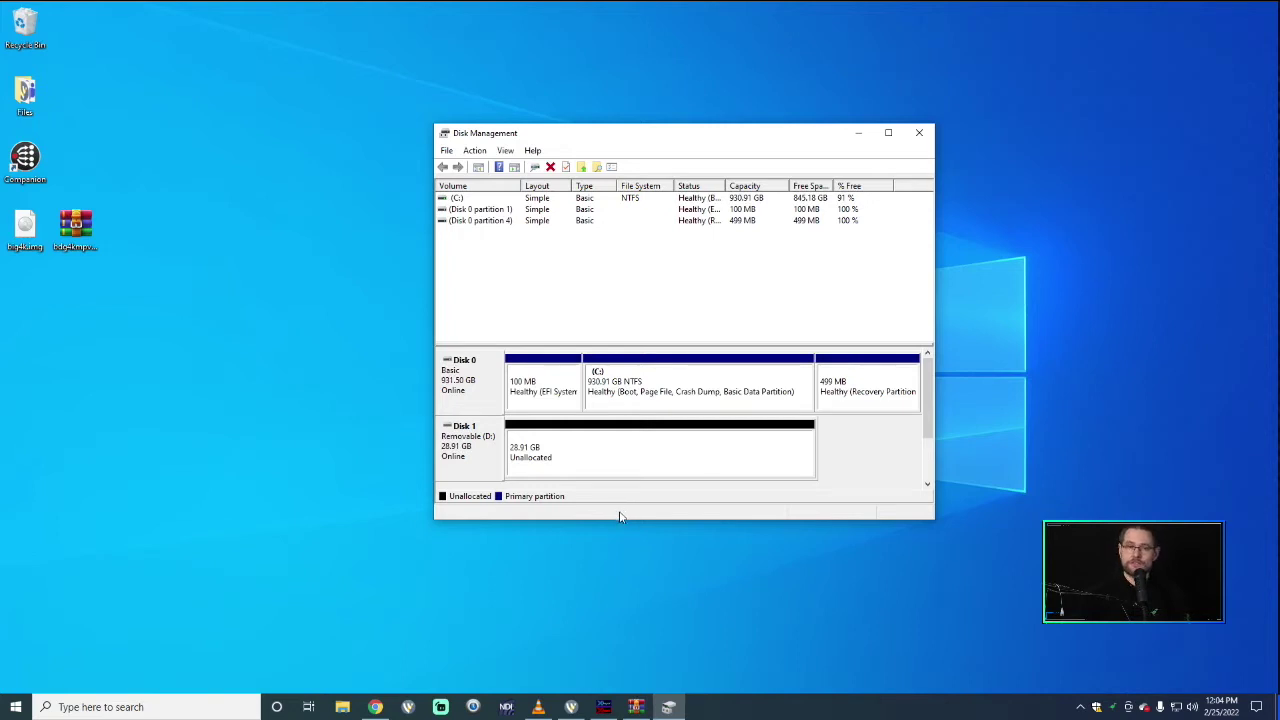
- Start a new simple volume in the unallocated space of removable Disk 1 and set its size to 8000 MB
left_click(592, 456)
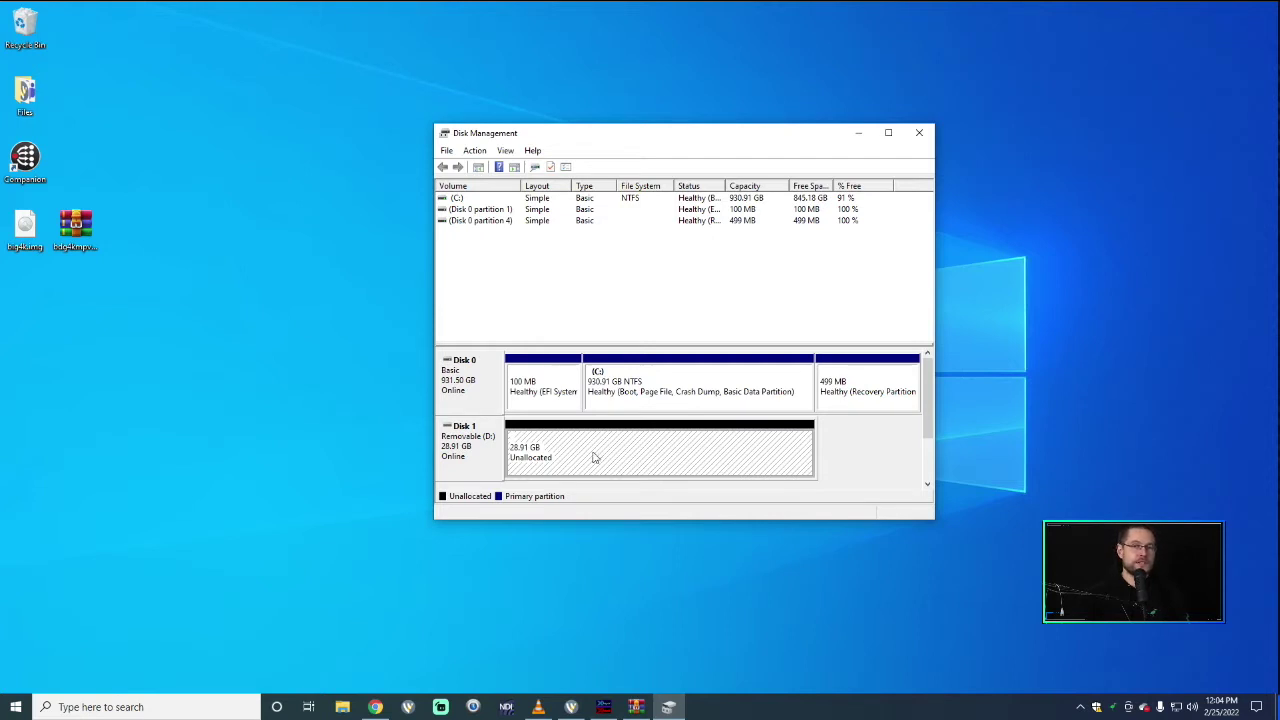
right_click(592, 456)
left_click(531, 452)
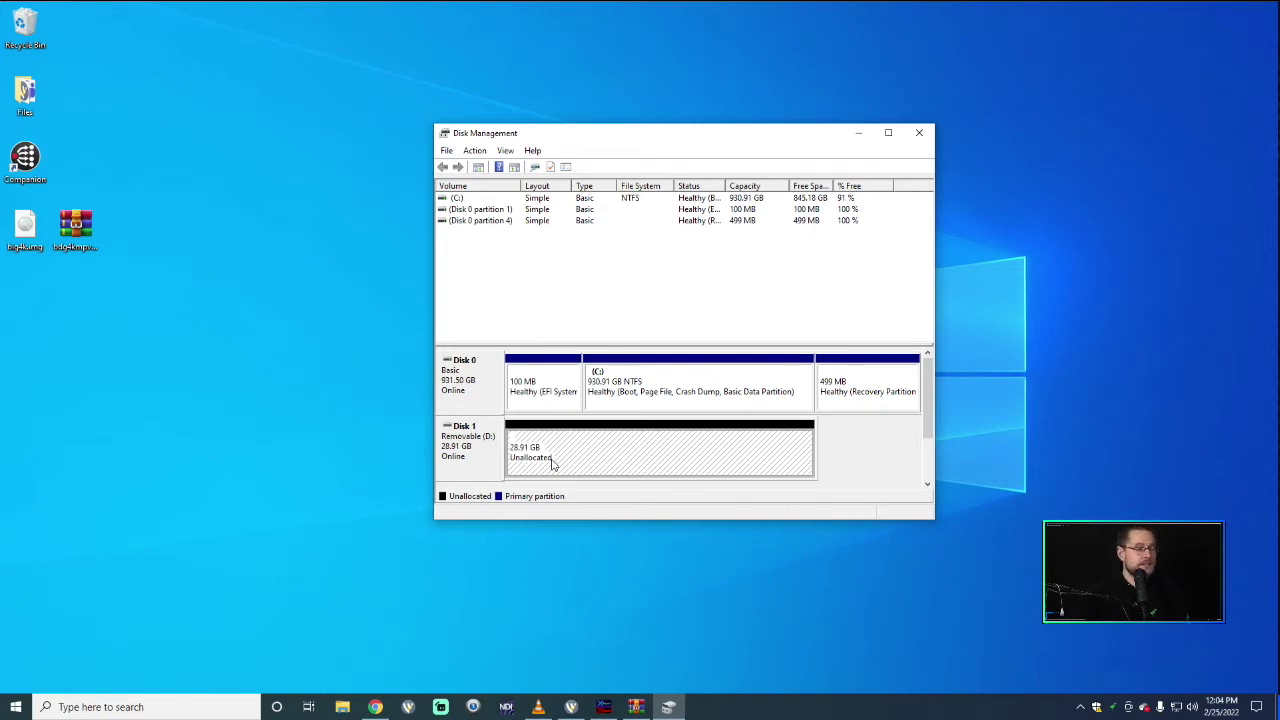
right_click(592, 466)
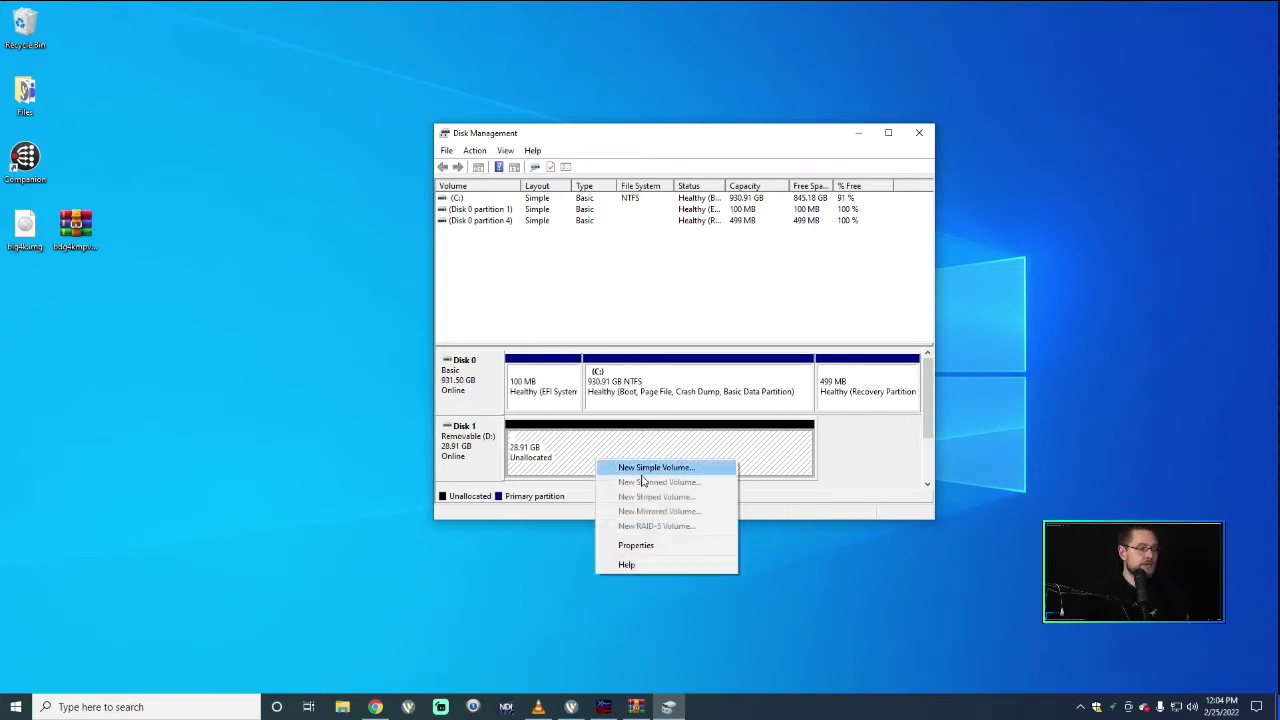
left_click(646, 469)
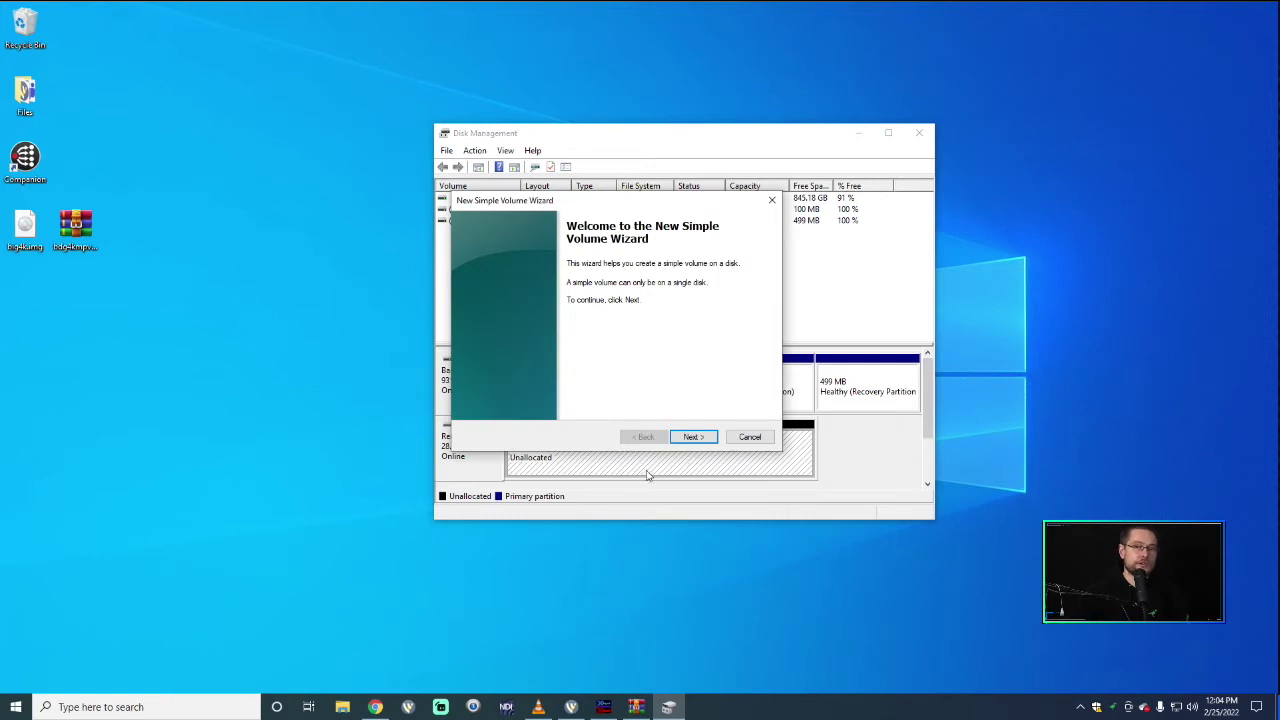
key("Return")
type("8000")
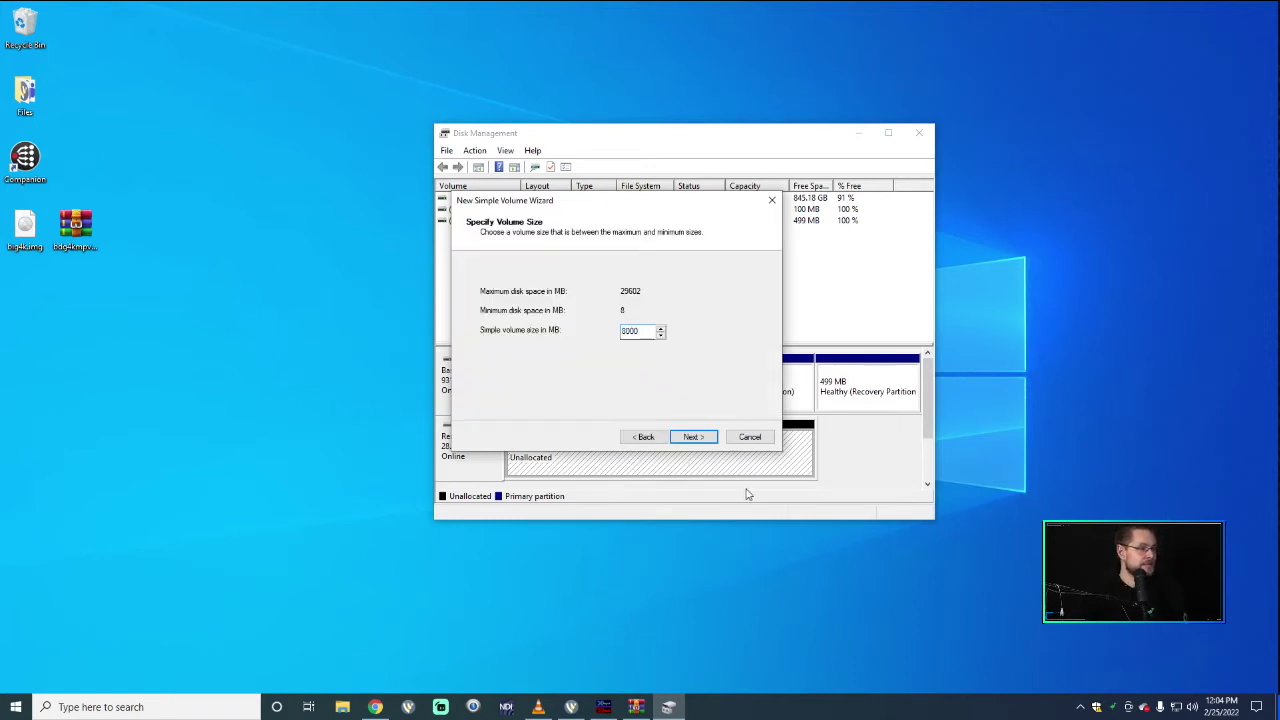
left_click(694, 437)
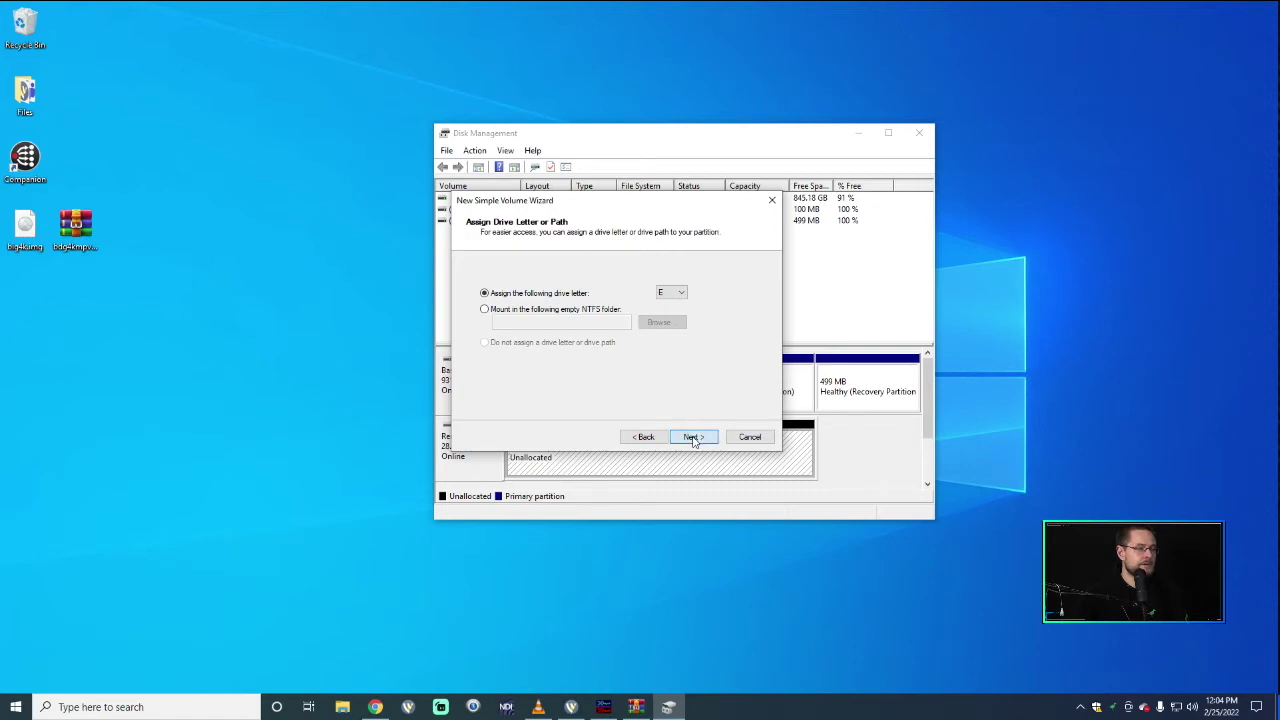
- Assign drive letter E, format the new volume as FAT32 with the label big4kimg, and finish creating it
left_click(695, 439)
left_click(631, 322)
left_click(628, 333)
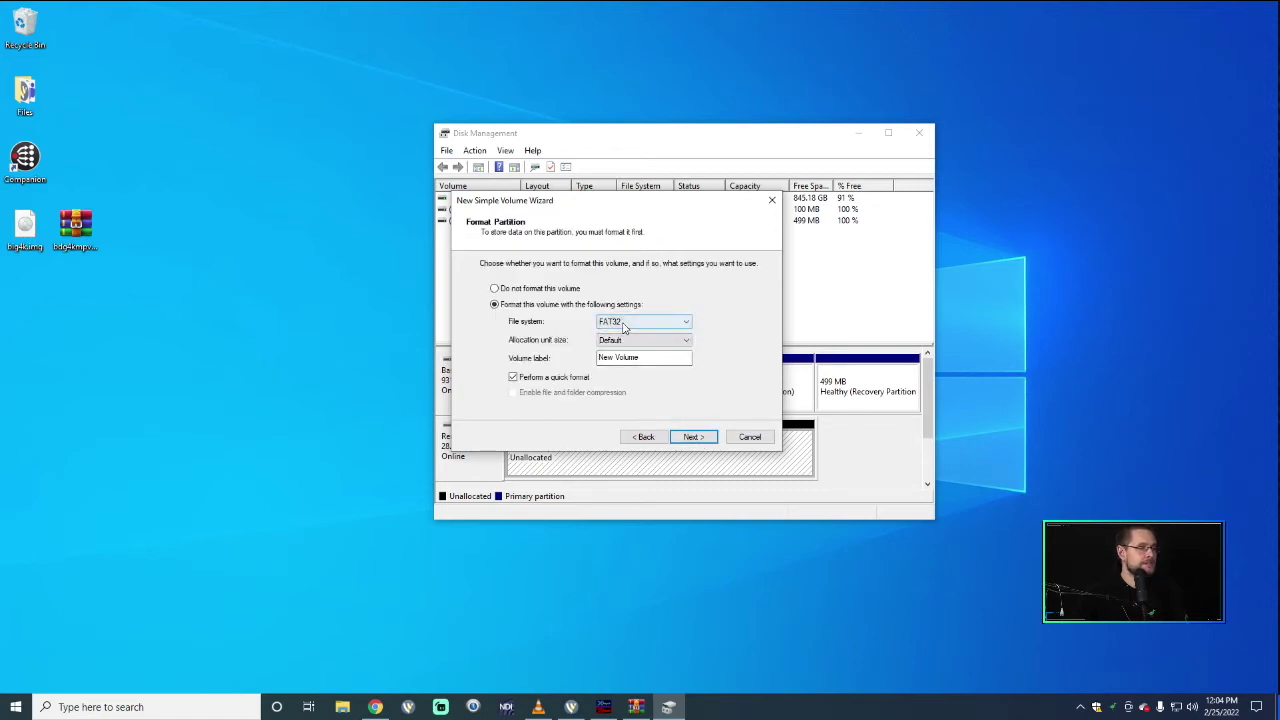
left_click_drag(652, 358, 560, 350)
type("big4kimg")
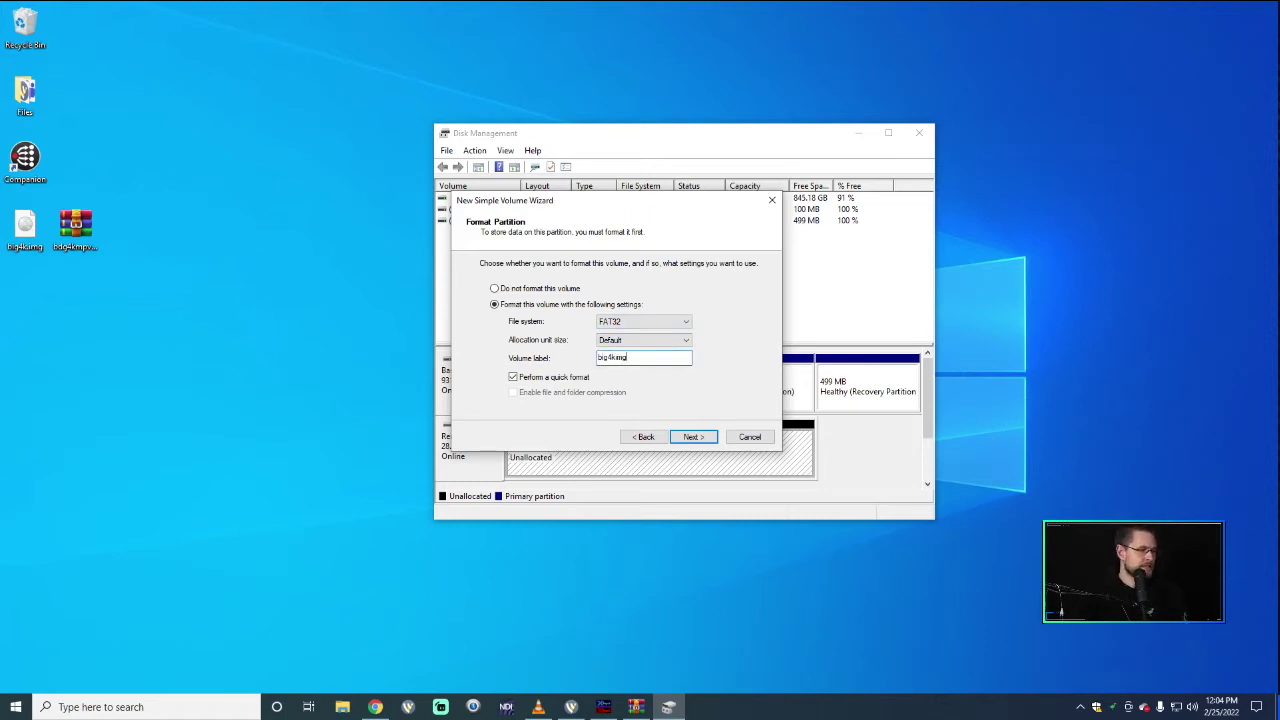
left_click(691, 437)
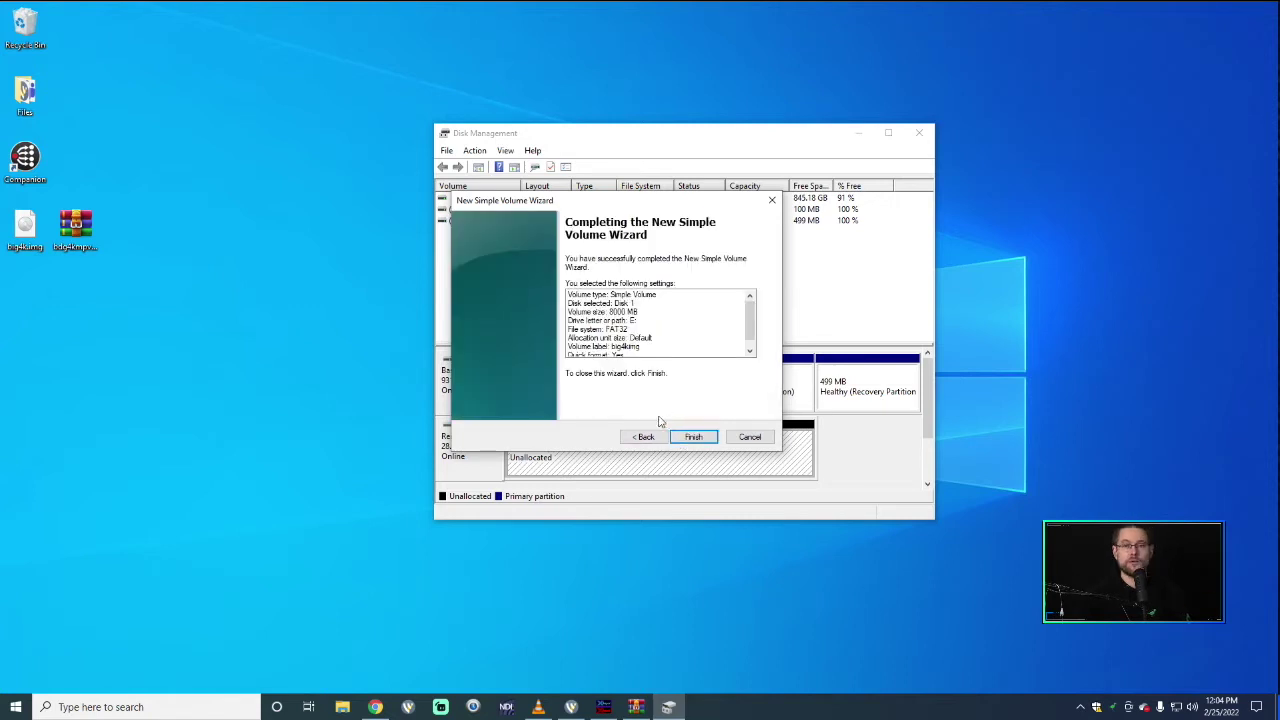
left_click(693, 437)
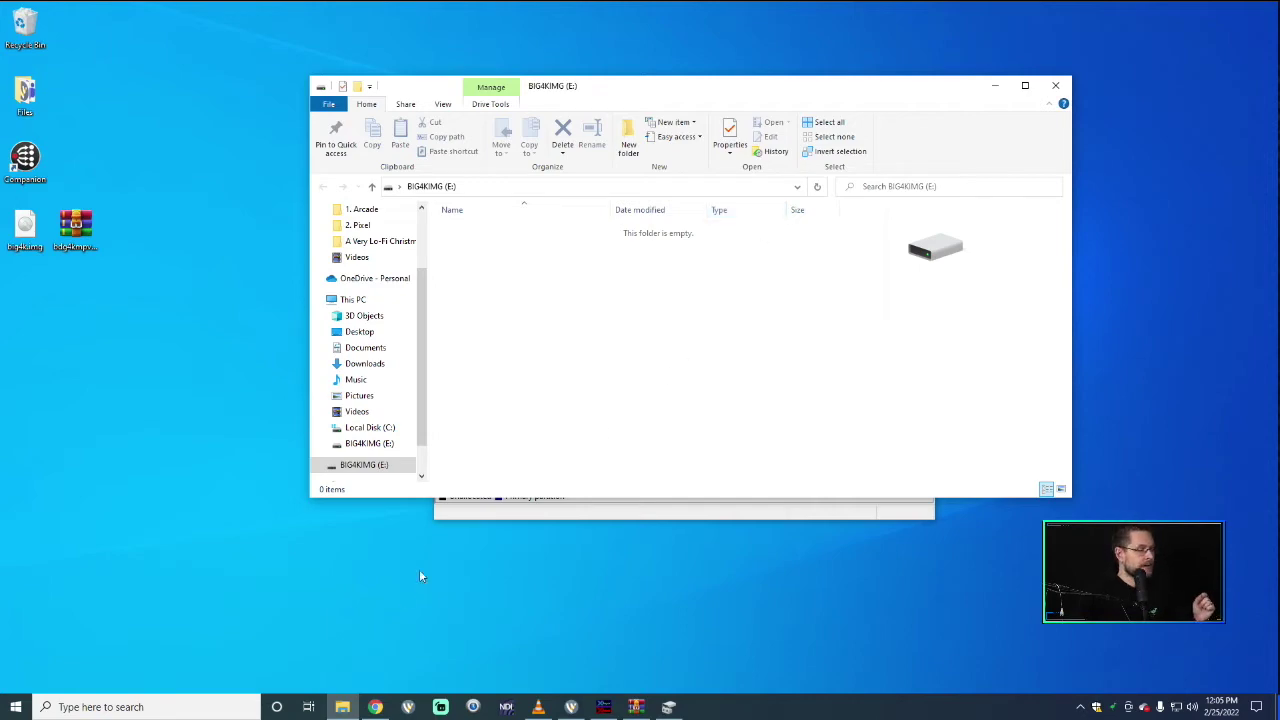
- Copy big4k.img from the desktop to the BIG4KIMG (E:) drive, and close the drive's folder window and Disk Management
left_click(343, 707)
left_click(345, 710)
scroll(400, 390, "down", 2)
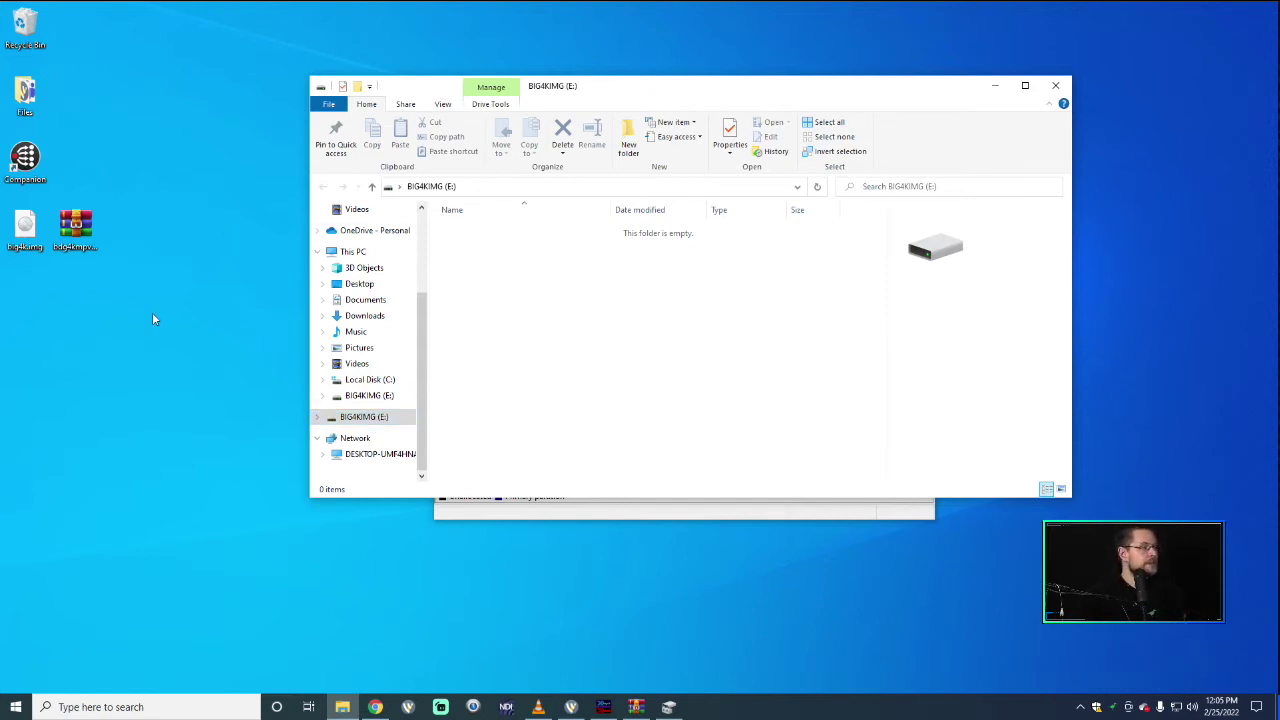
left_click_drag(50, 253, 573, 330)
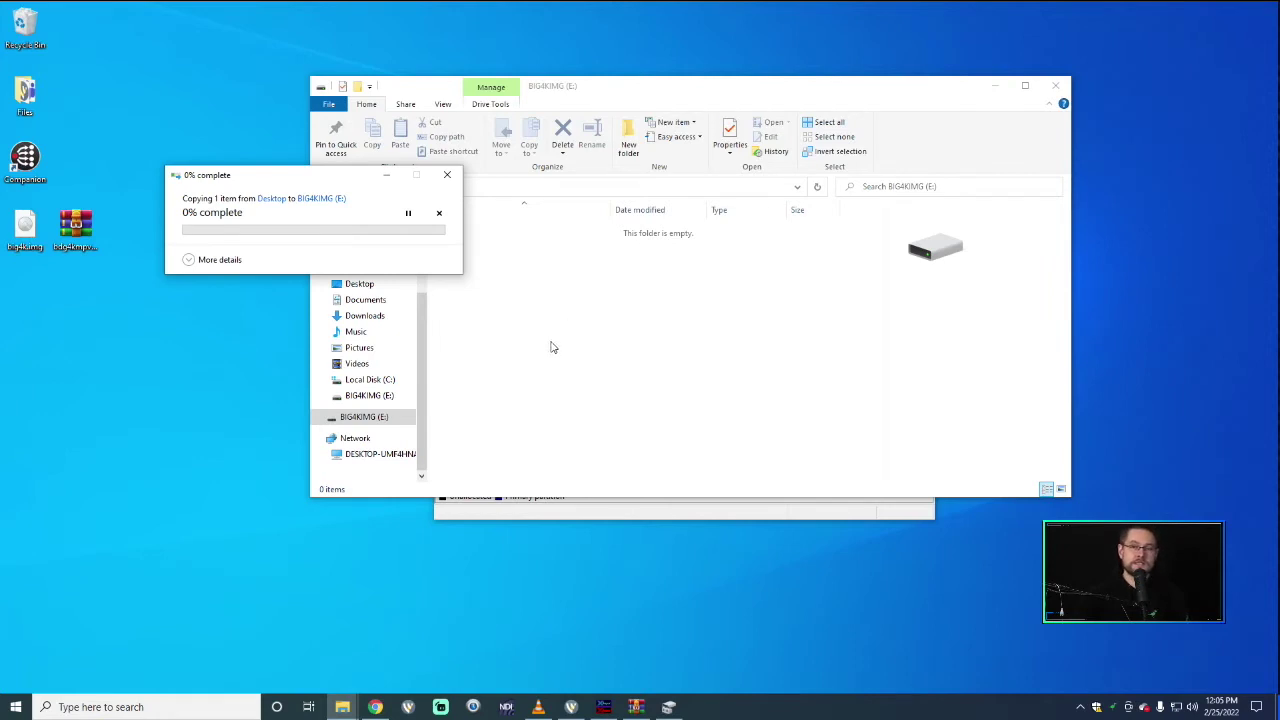
left_click(189, 259)
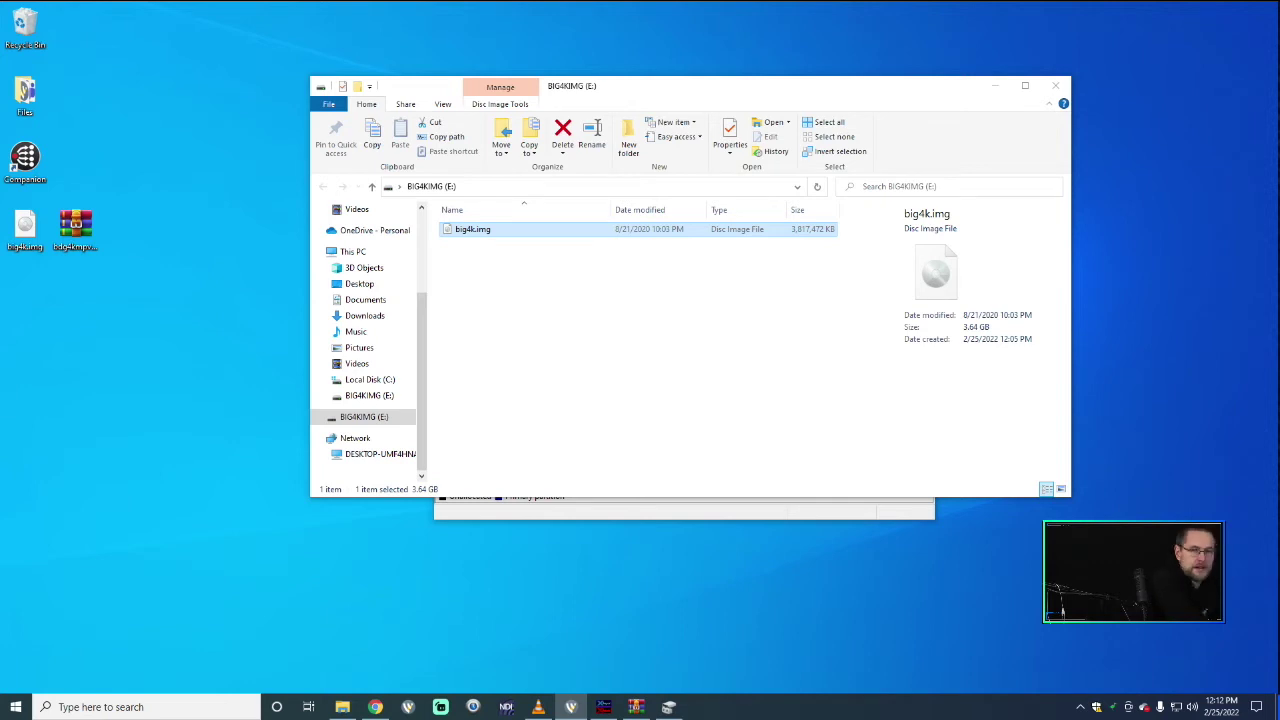
key("alt+F4")
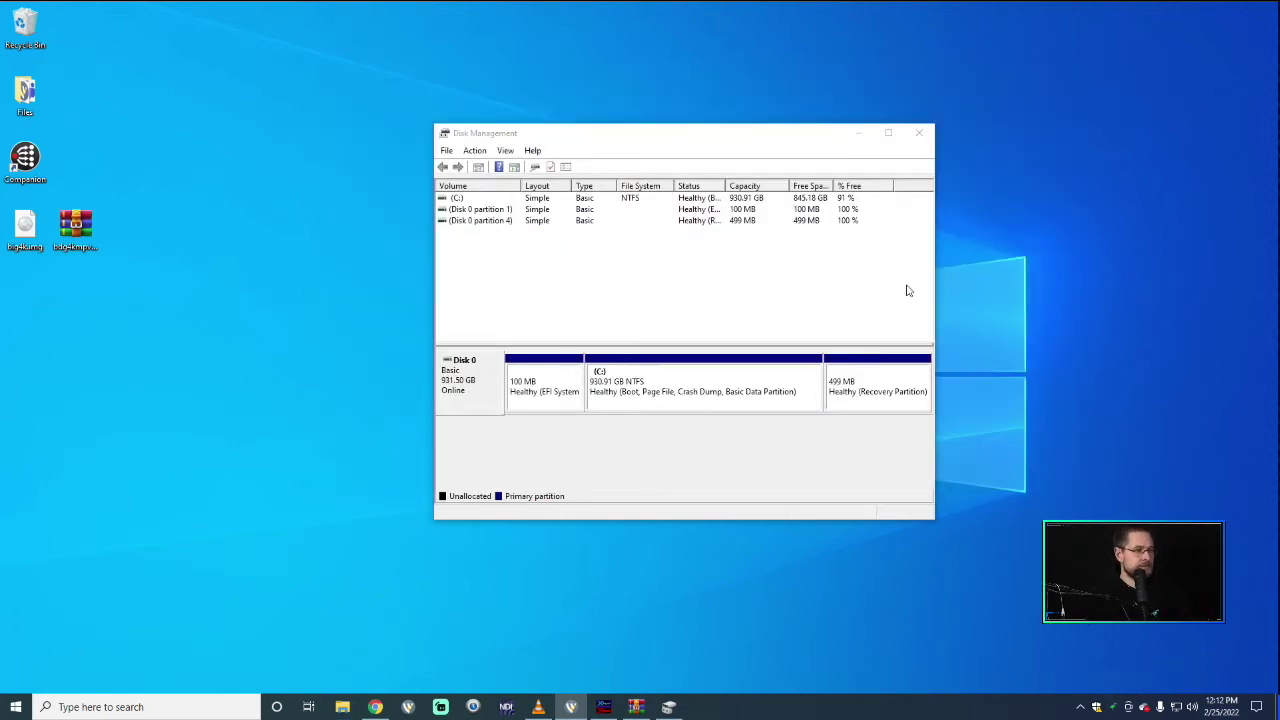
left_click(920, 133)
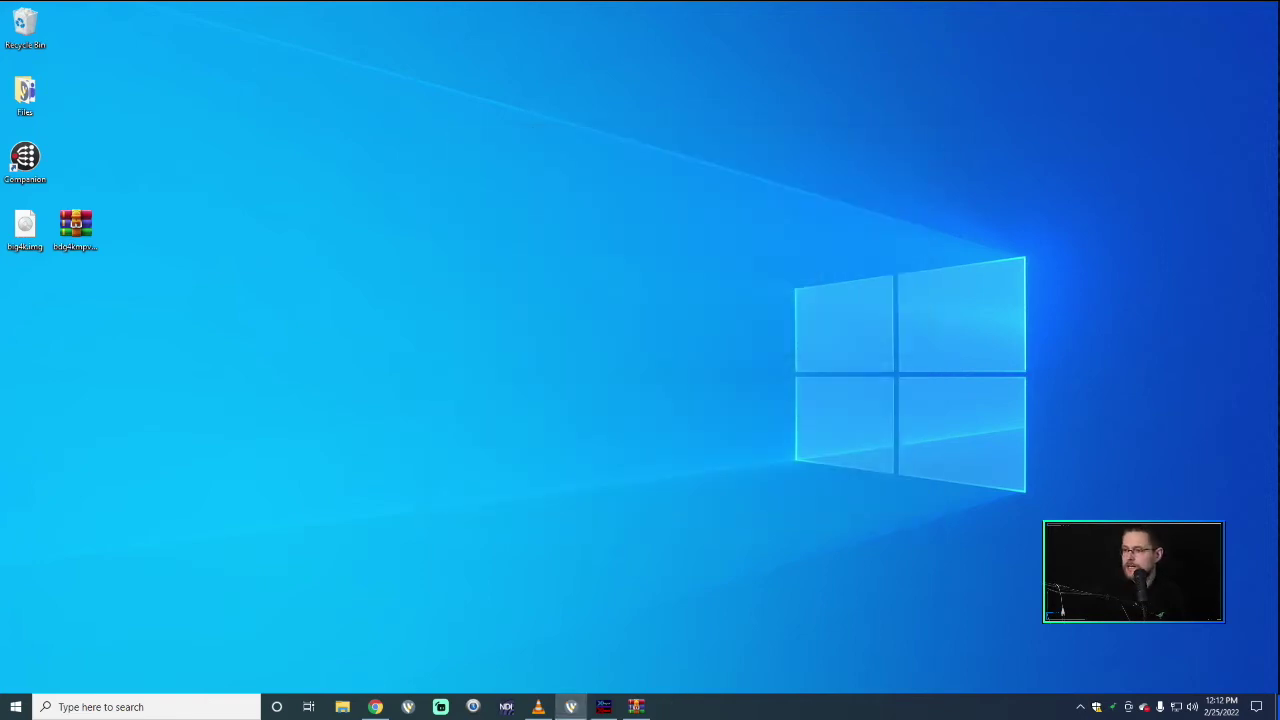
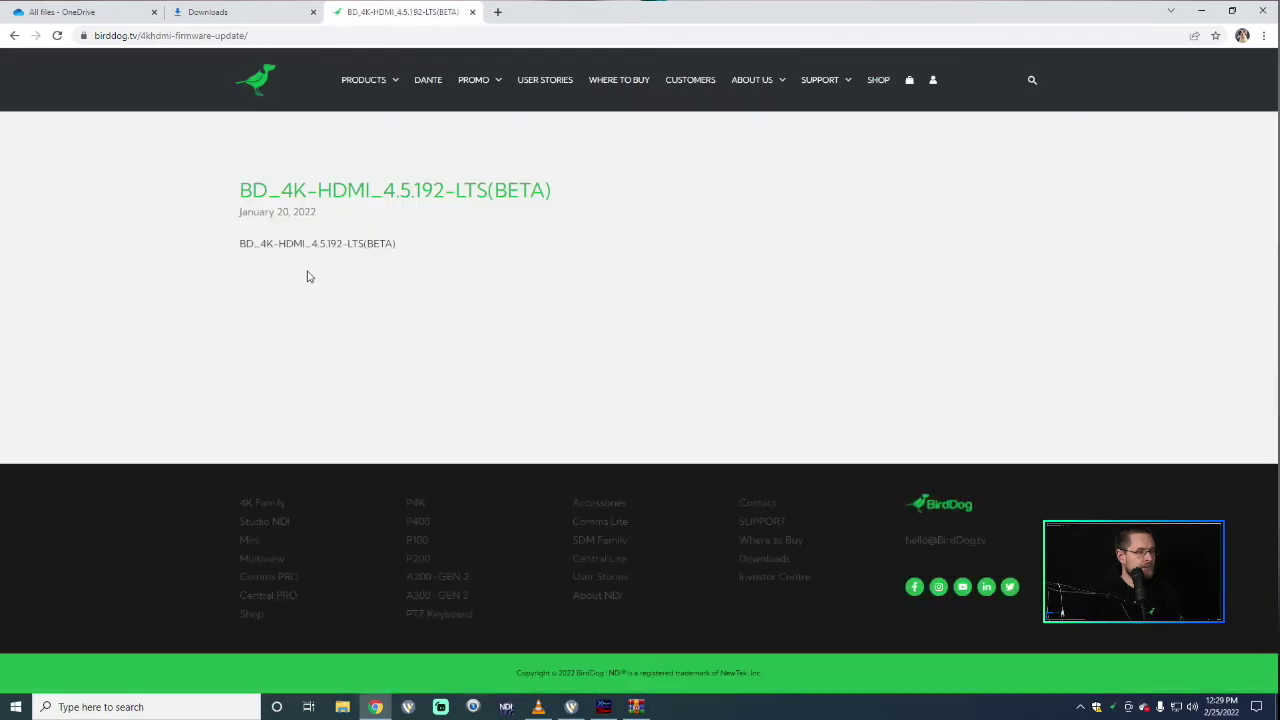
- Download the BD_4K-HDMI_4.5.192-LTS(BETA) firmware from the BirdDog firmware update page
left_click(332, 245)
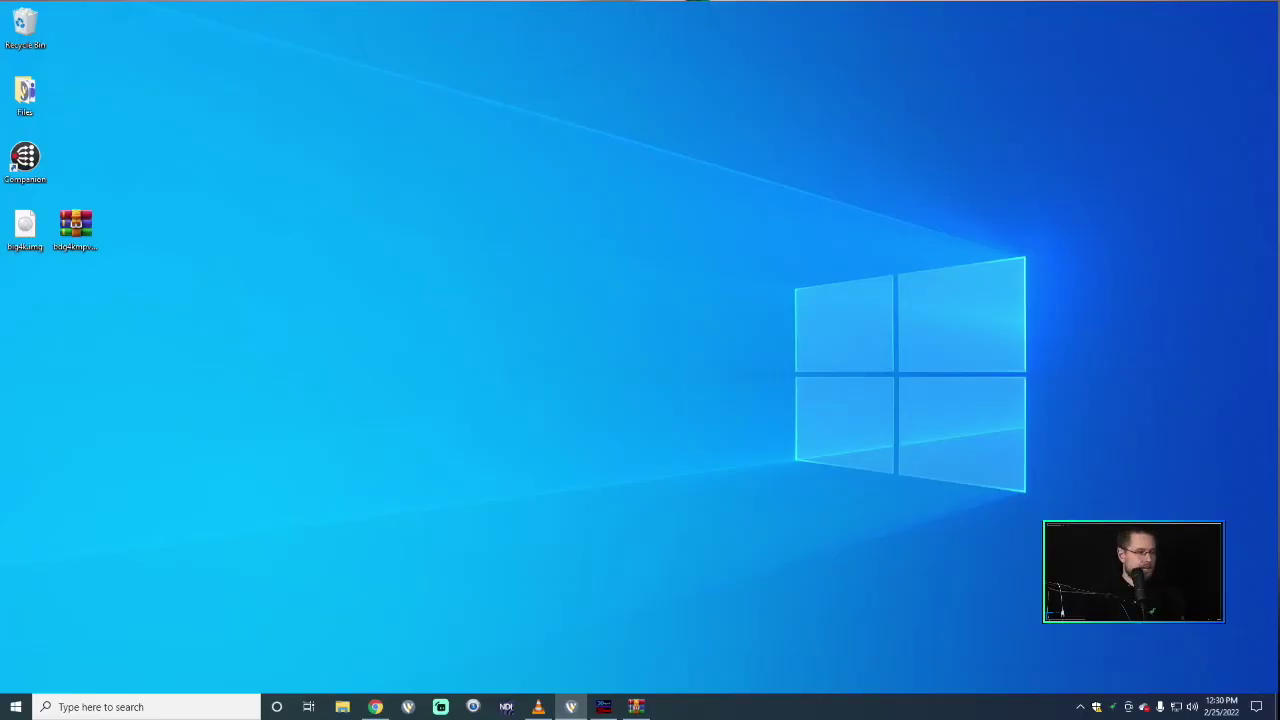
- Open the Control Panel by searching Windows for "control"
left_click(15, 706)
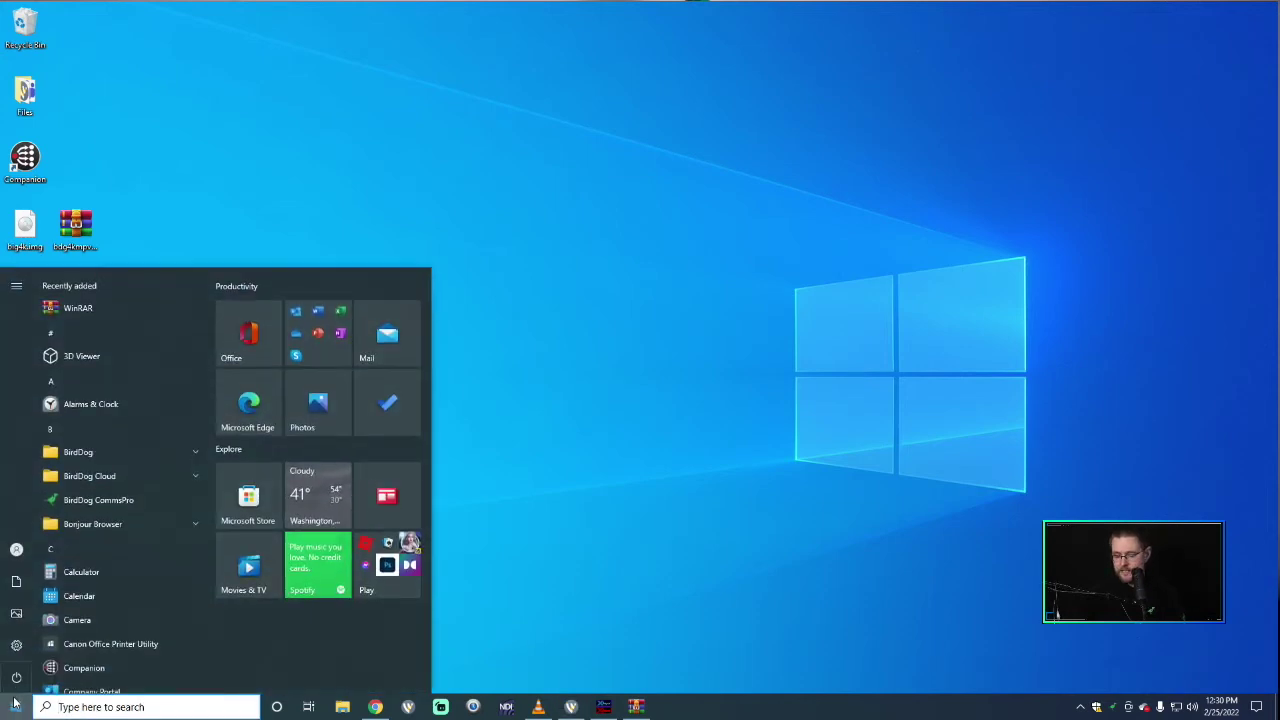
type("control")
key("Return")
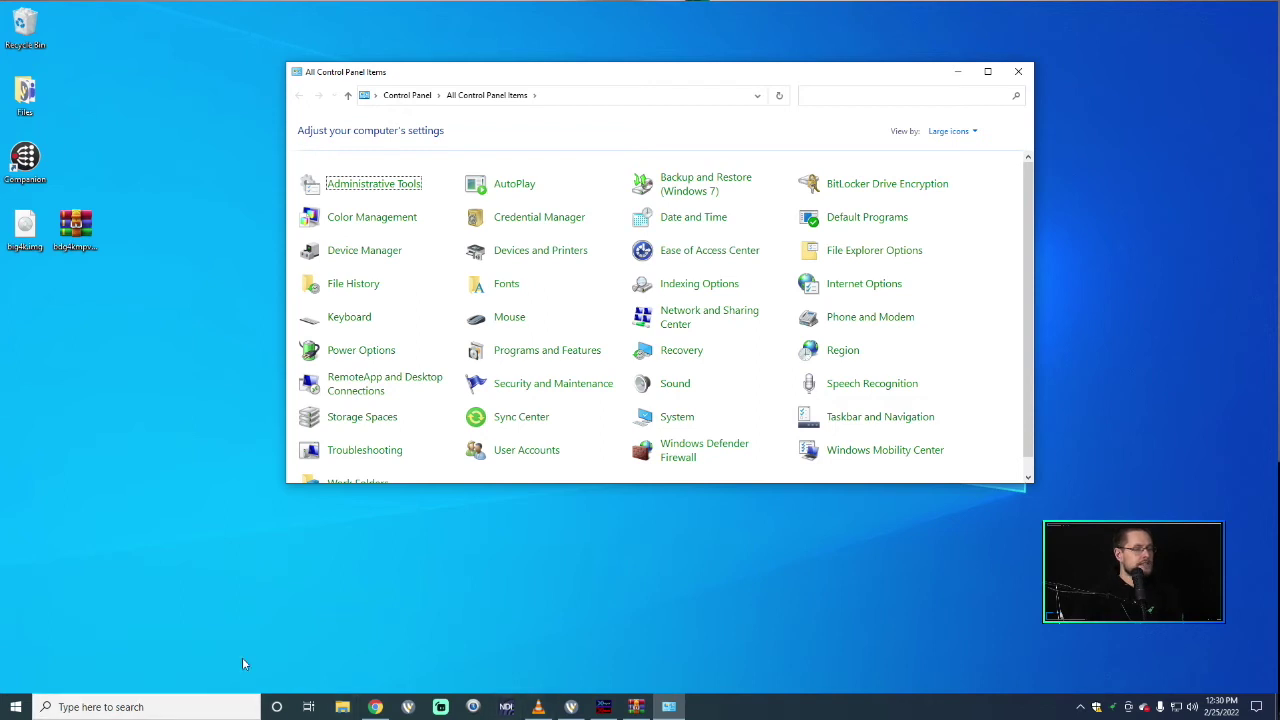
left_click(681, 332)
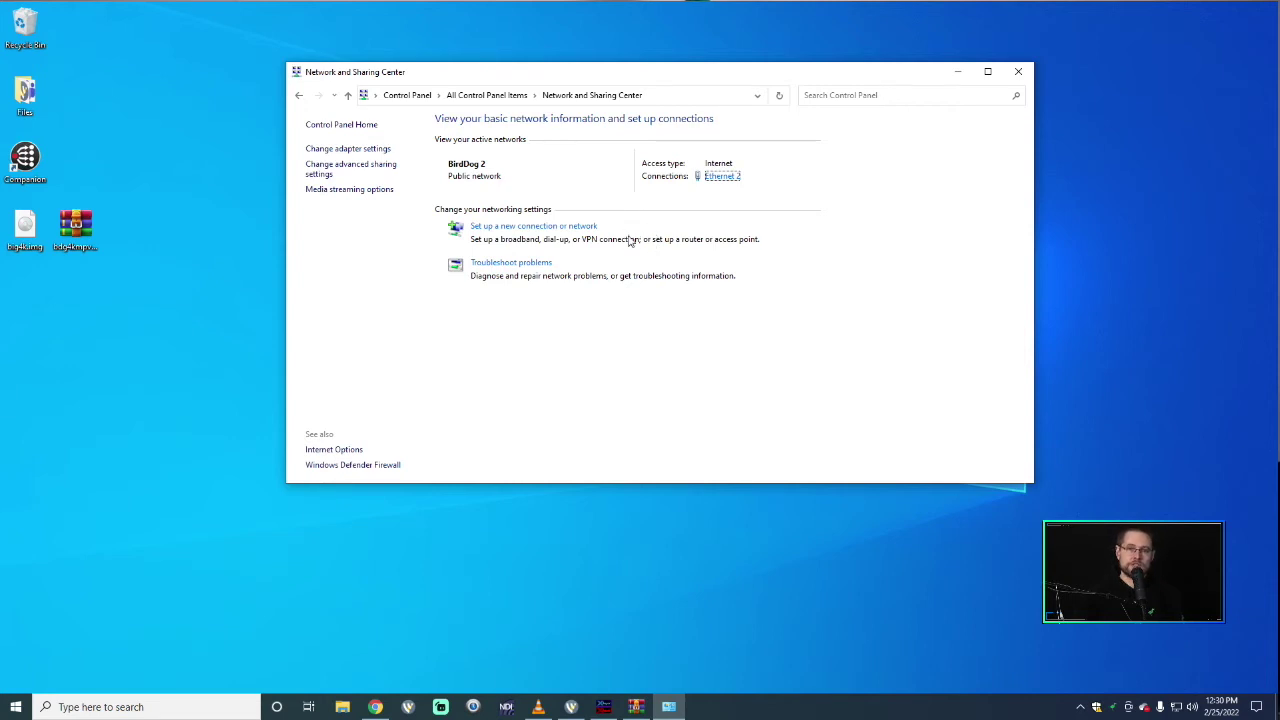
left_click(718, 176)
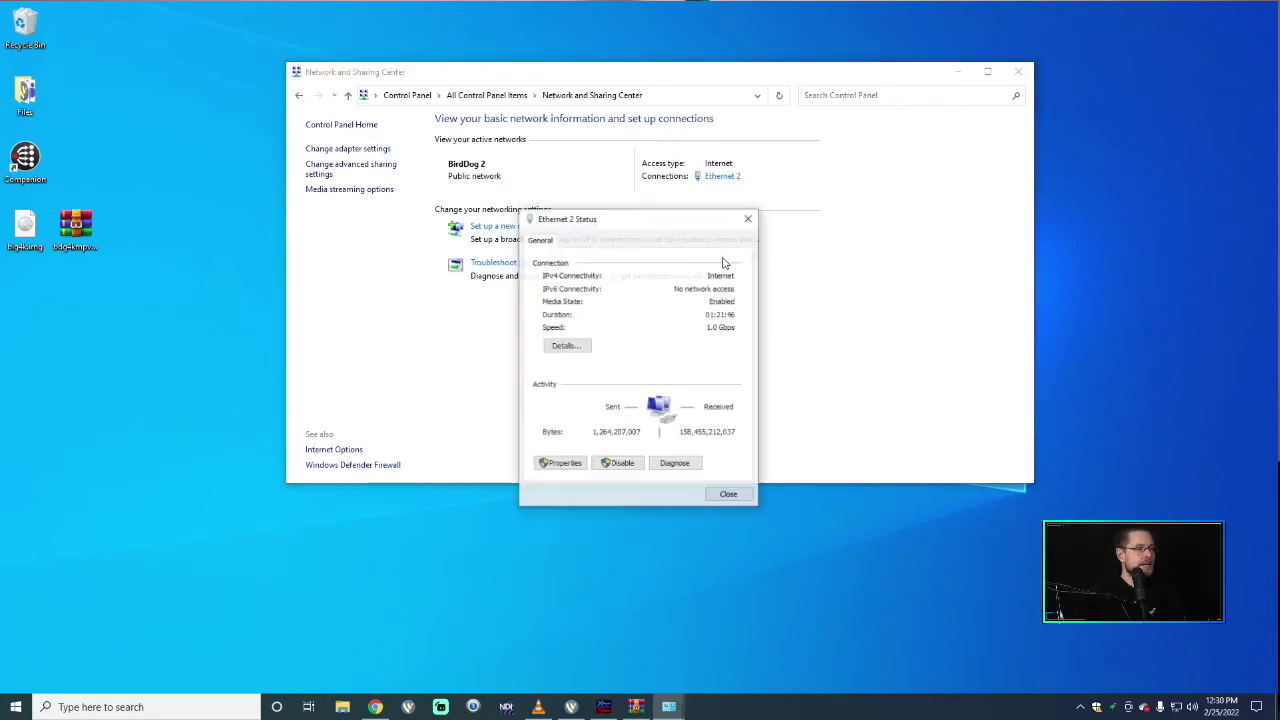
left_click(562, 464)
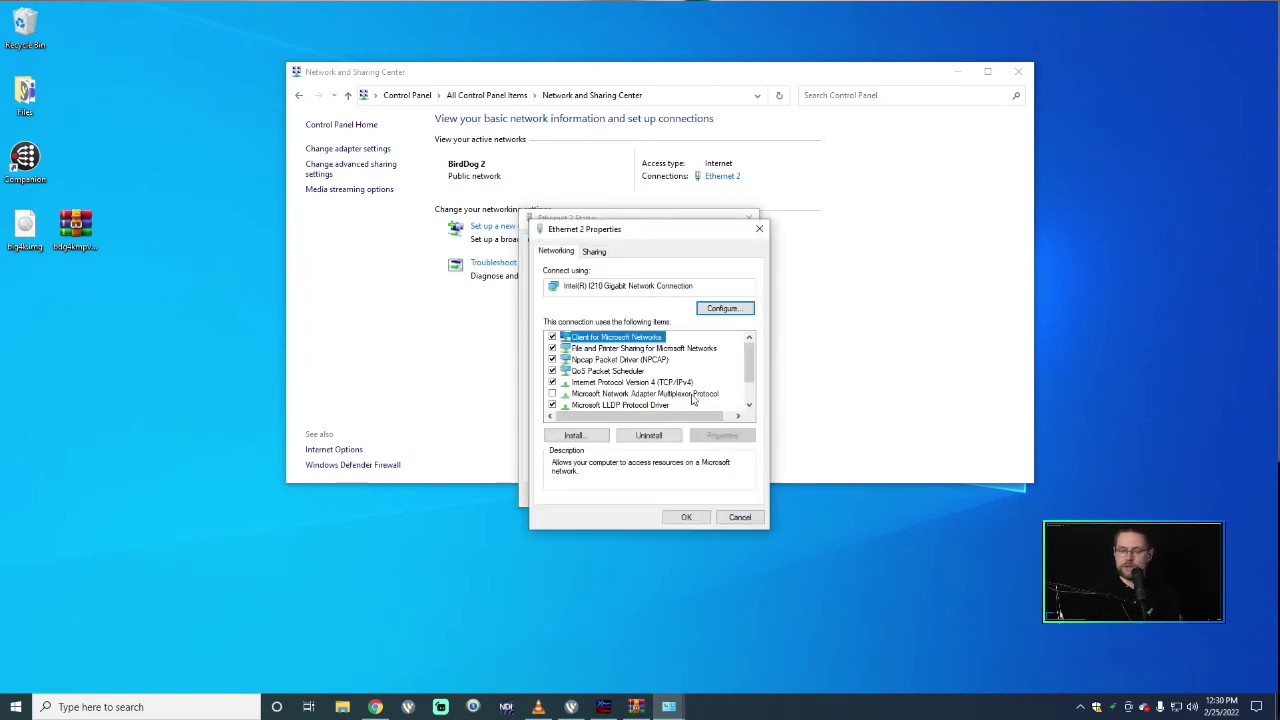
double_click(686, 383)
left_click(668, 377)
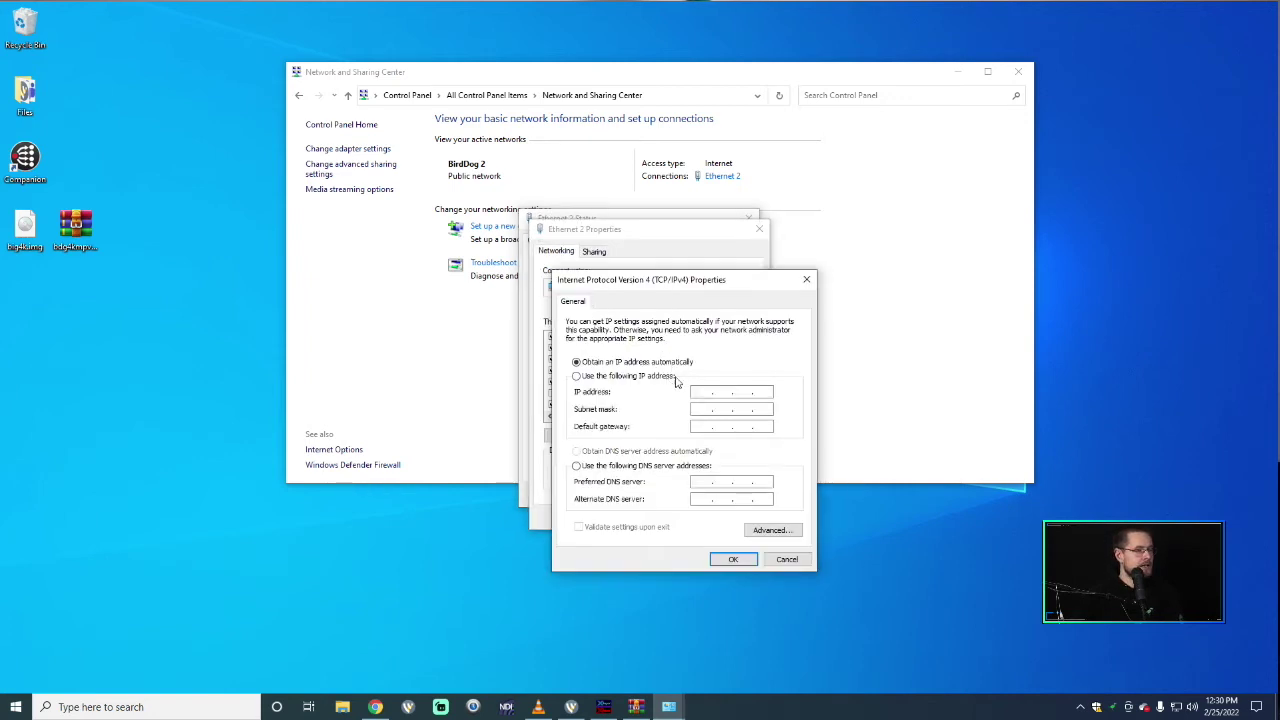
left_click(787, 559)
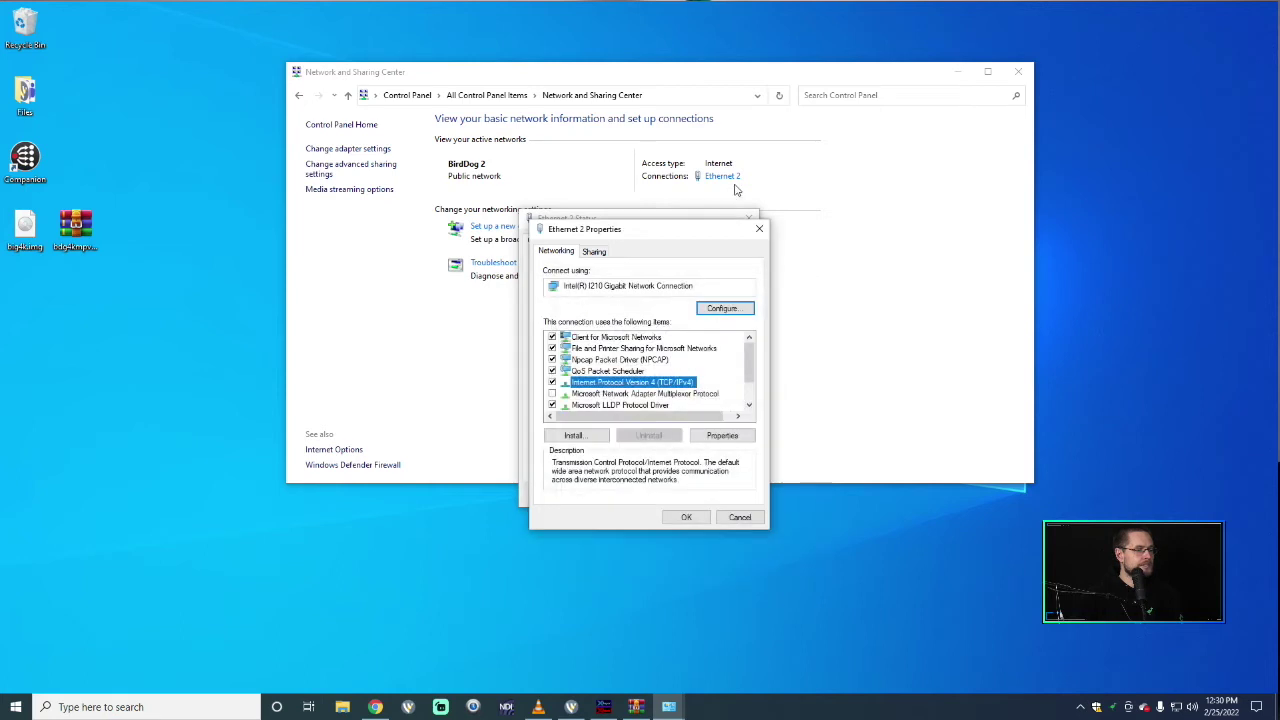
left_click(759, 229)
left_click(749, 217)
left_click(366, 124)
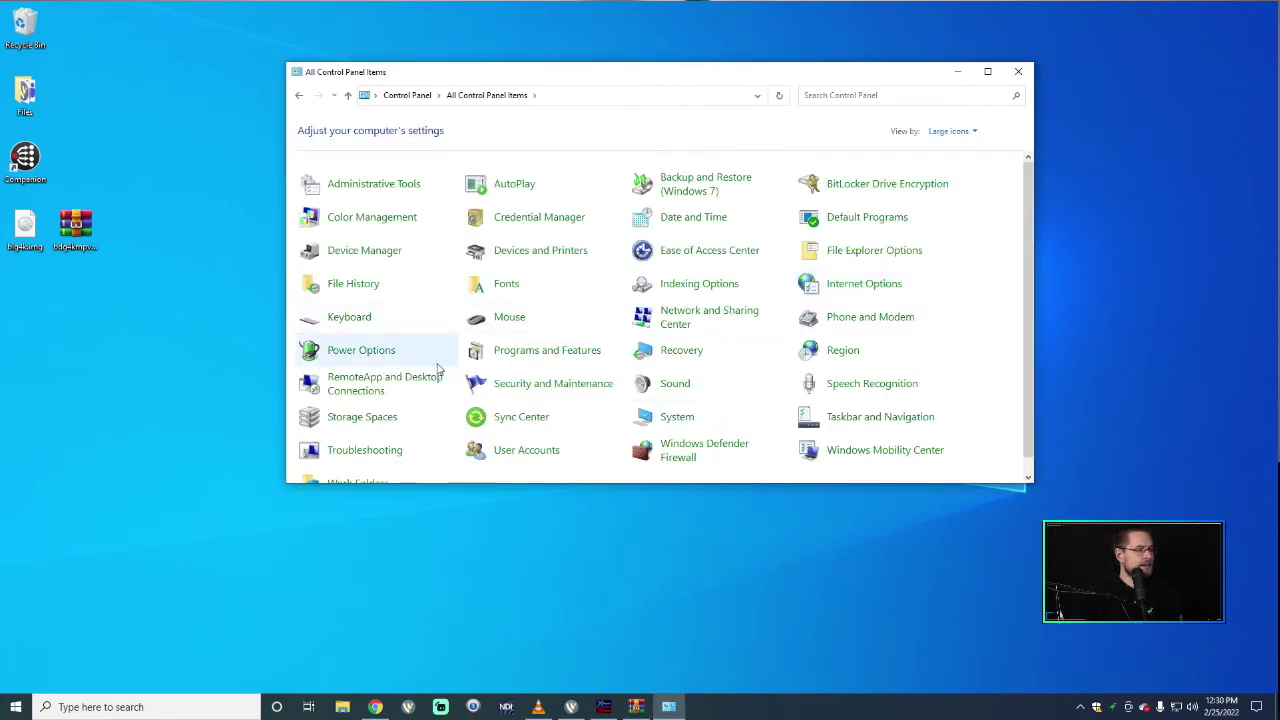
scroll(486, 363, "down", 1)
scroll(560, 400, "up", 1)
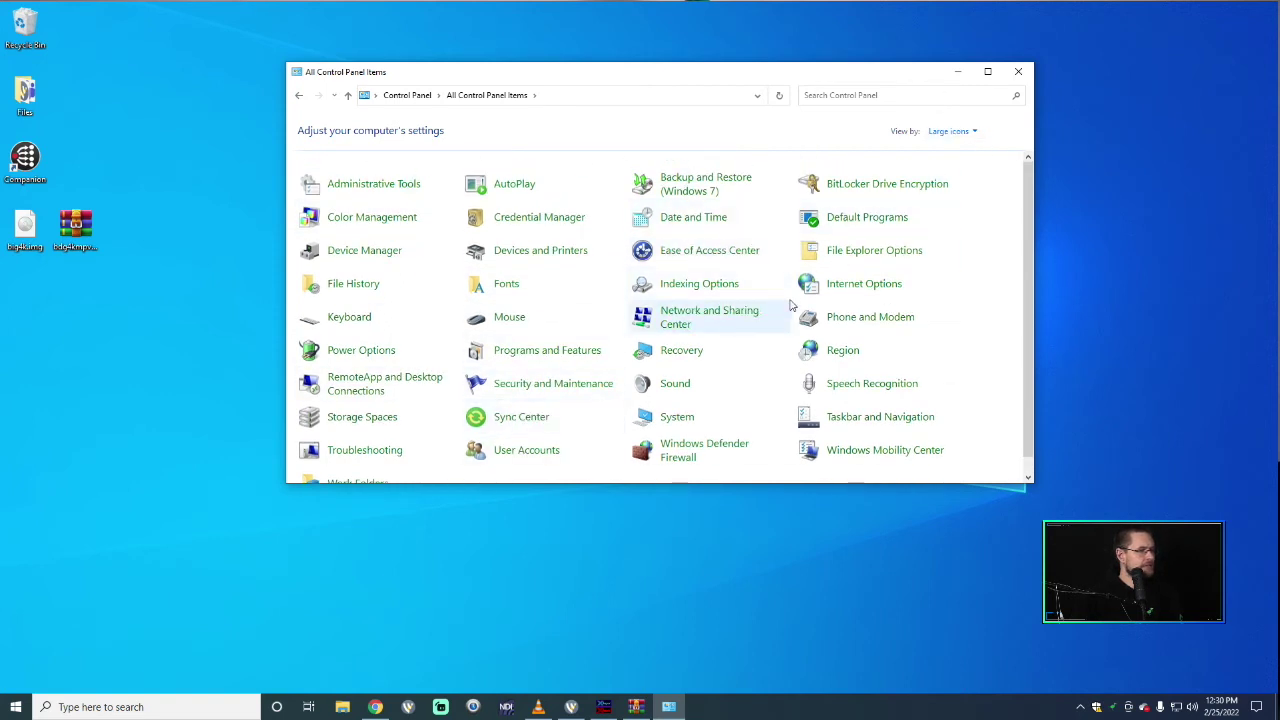
- Open the Internet Protocol Version 4 properties of the Ethernet 2 connection and choose to use a manually specified IP address
left_click(697, 314)
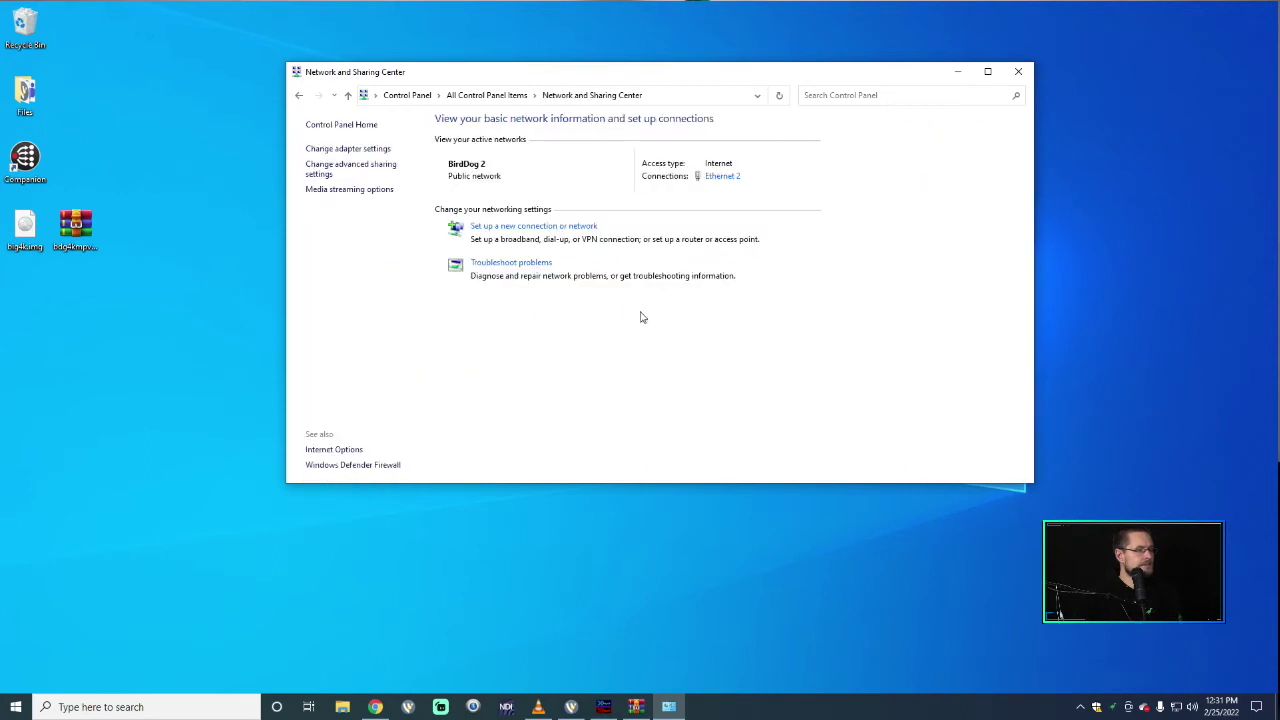
left_click(726, 177)
left_click(567, 466)
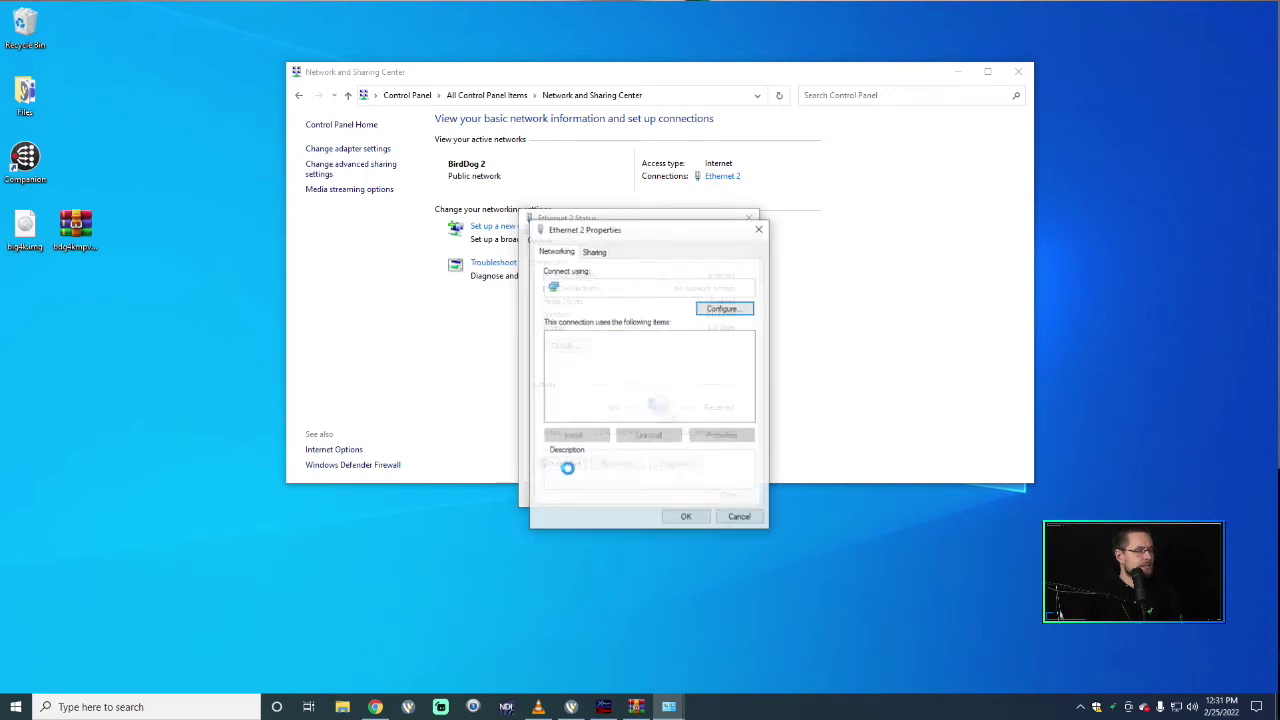
left_click(677, 382)
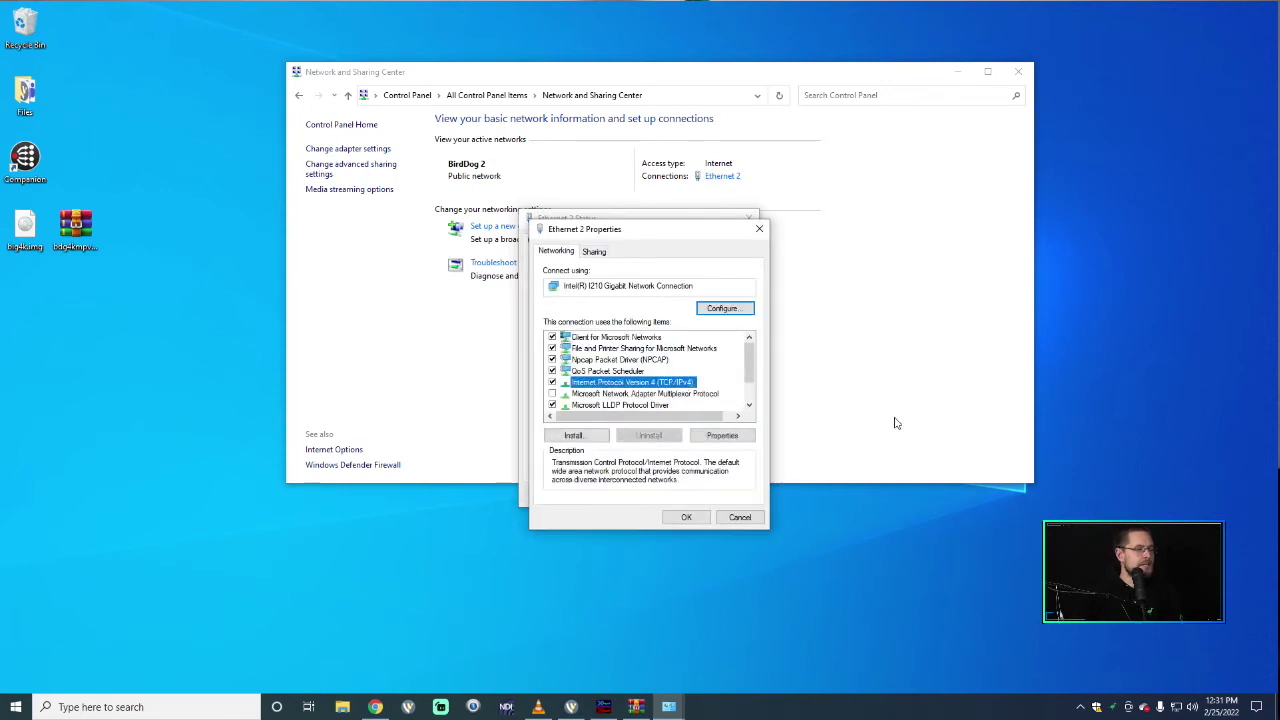
double_click(692, 386)
left_click(654, 376)
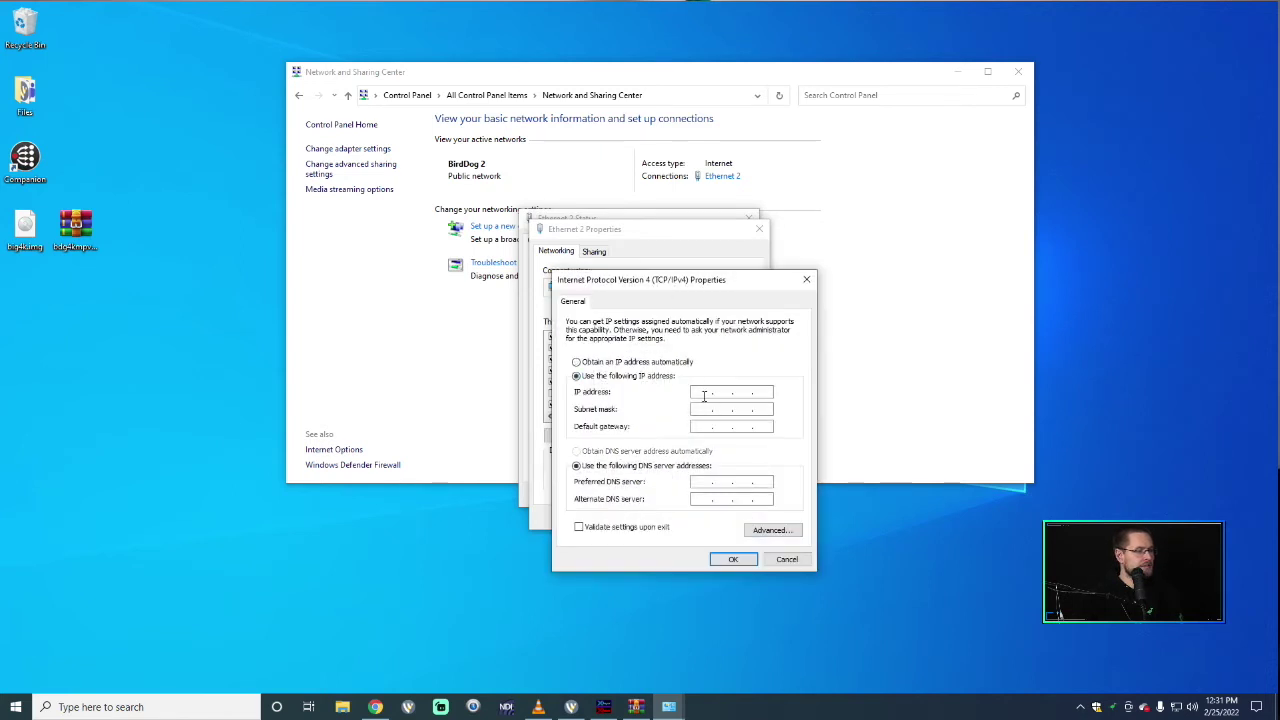
- Set IP address 192.168.100.123, subnet mask 255.255.255.0 and default gateway 192.168.100.100, and apply them to Ethernet 2
left_click(700, 391)
type("19")
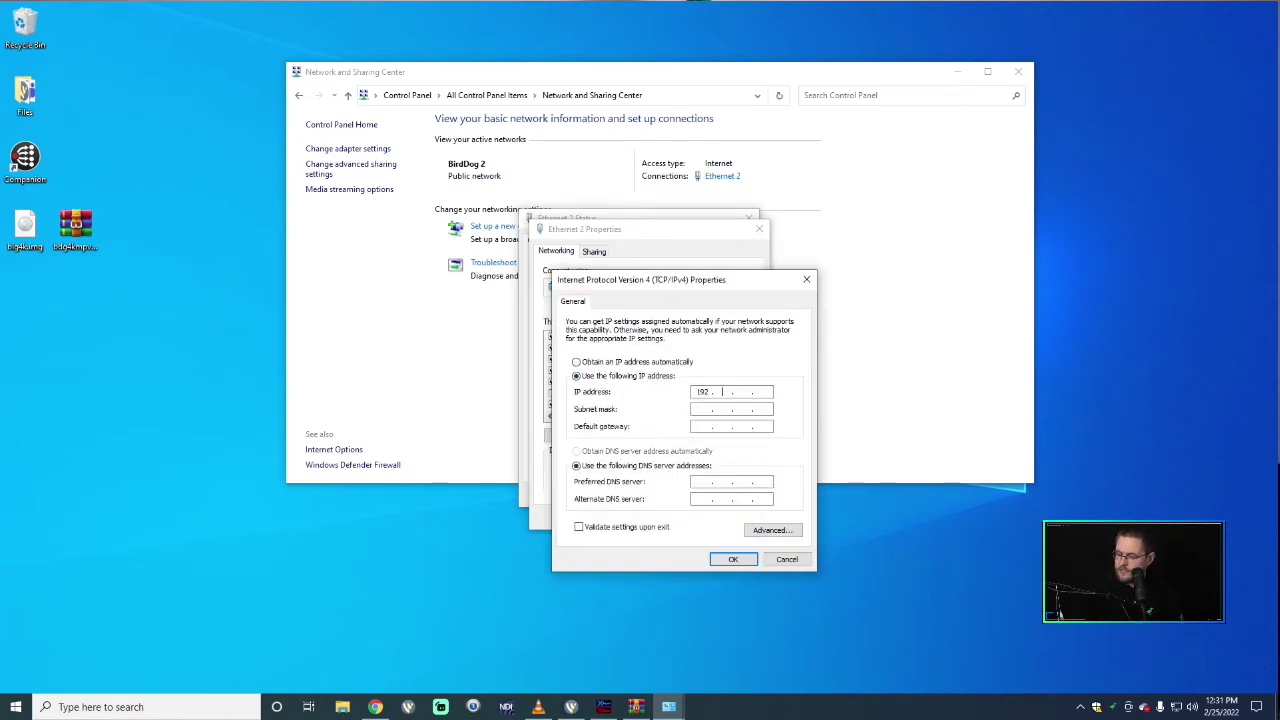
type("2.168.1.00.123")
key("Tab")
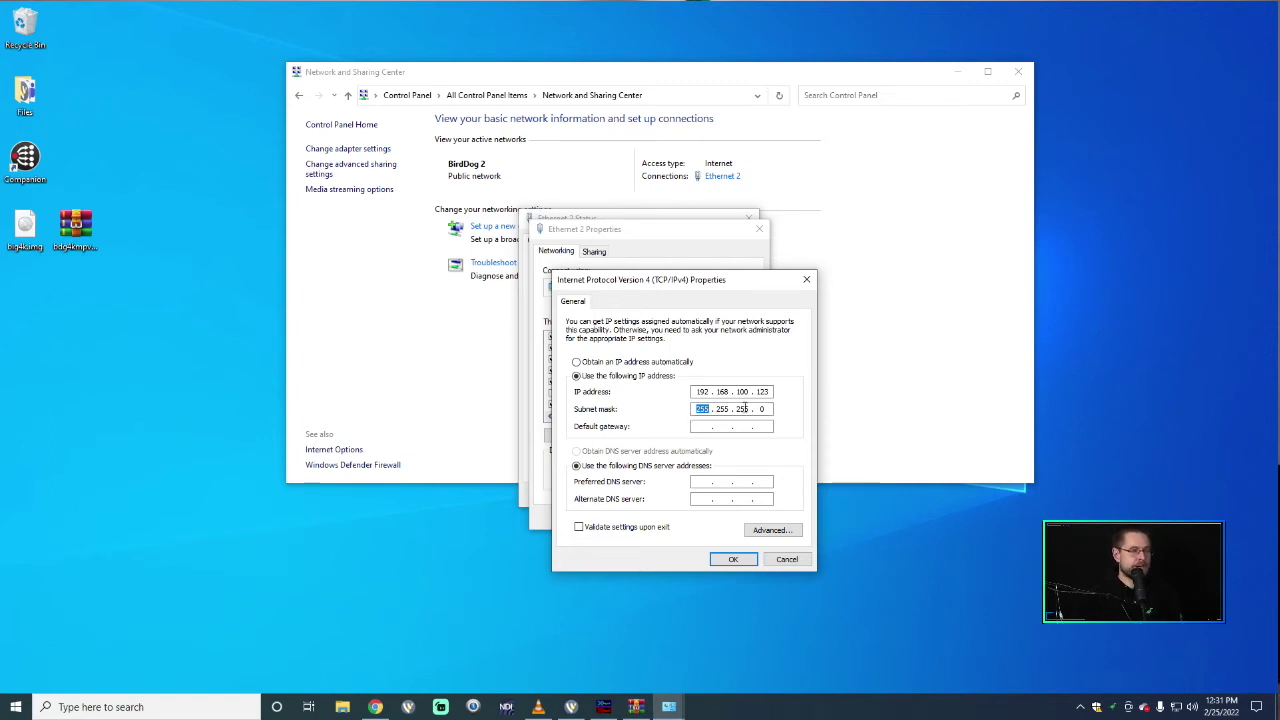
key("Tab")
type("19")
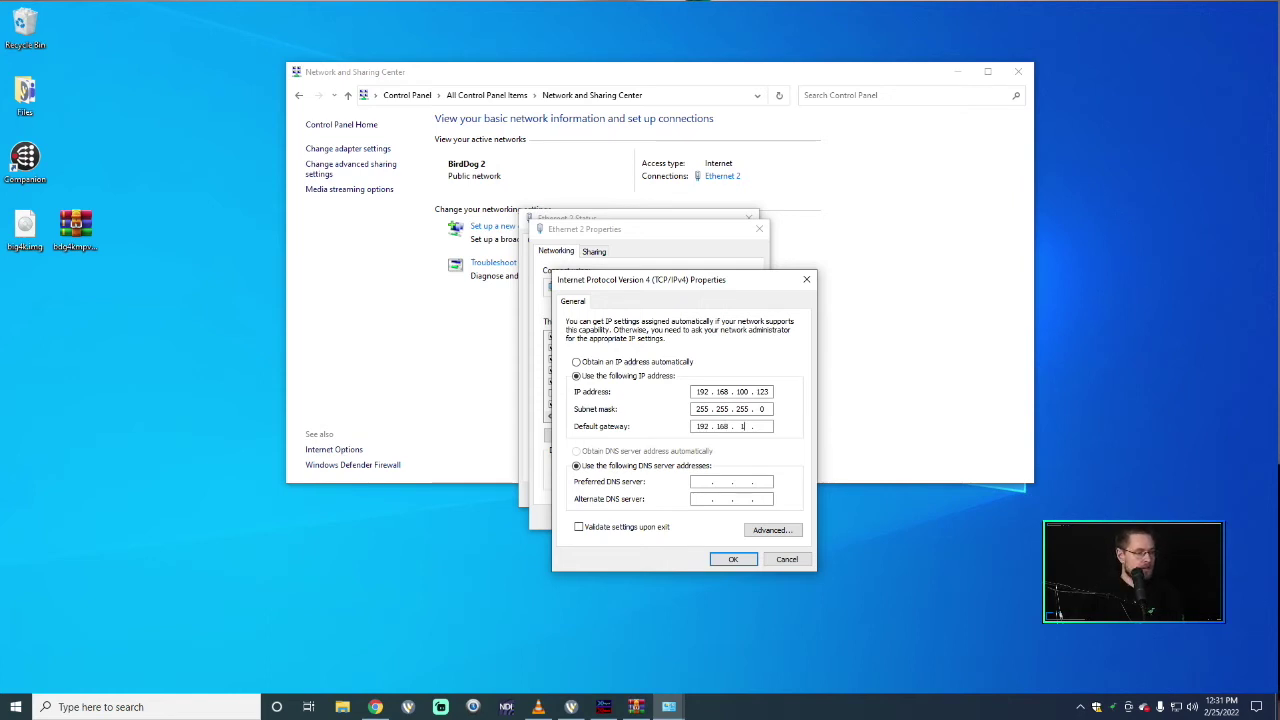
type("2 . 168 . 100 . 100")
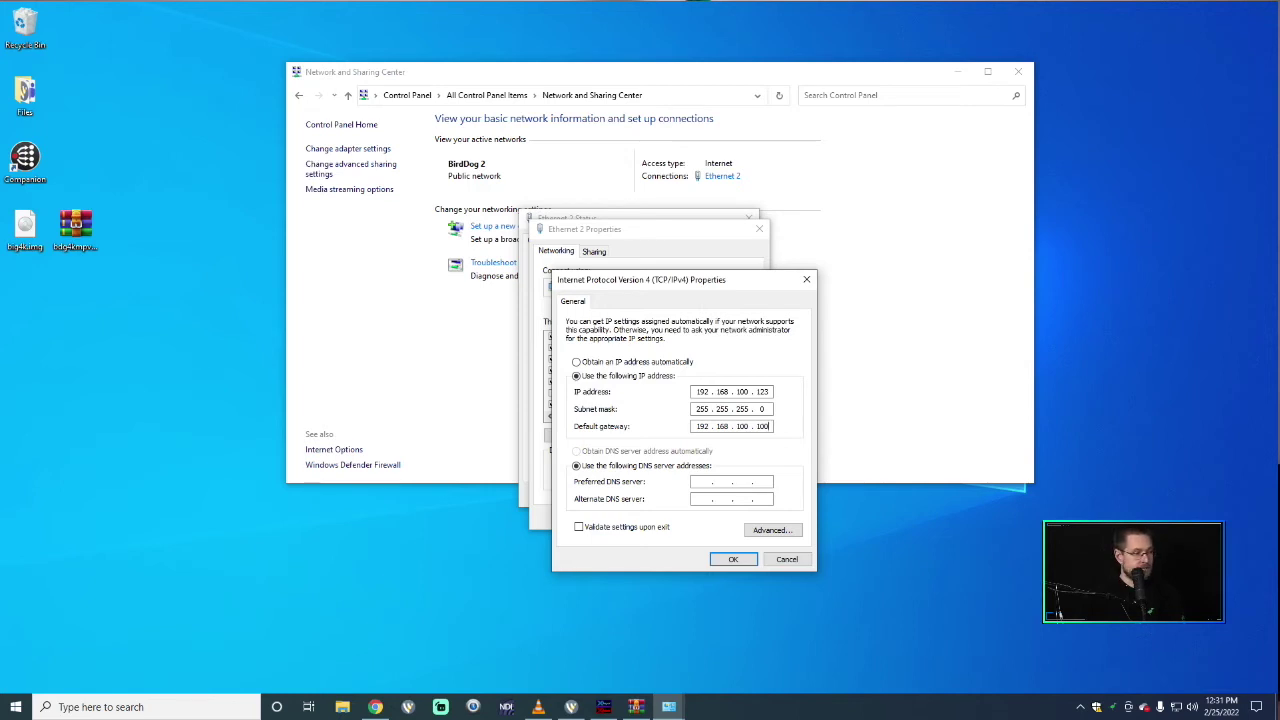
left_click(733, 559)
left_click(690, 515)
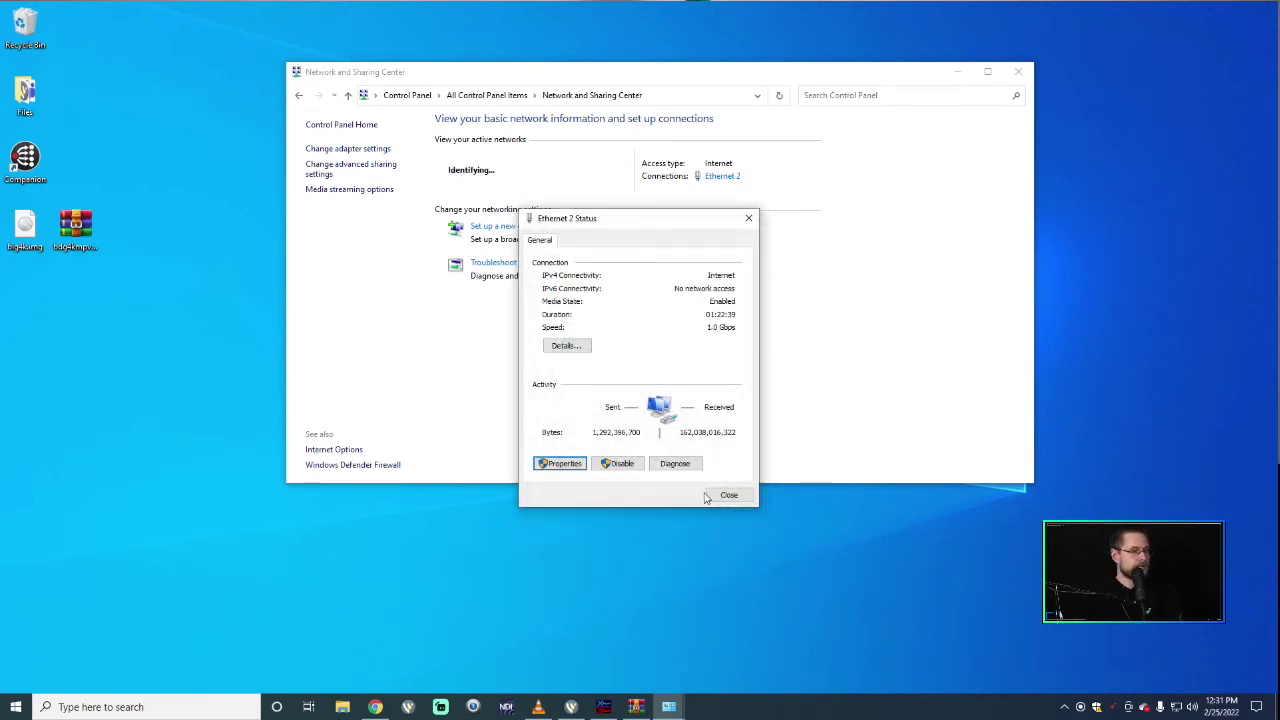
- Allow the PC to be discoverable on the new network and dismiss the firewall access request for Companion
left_click(730, 494)
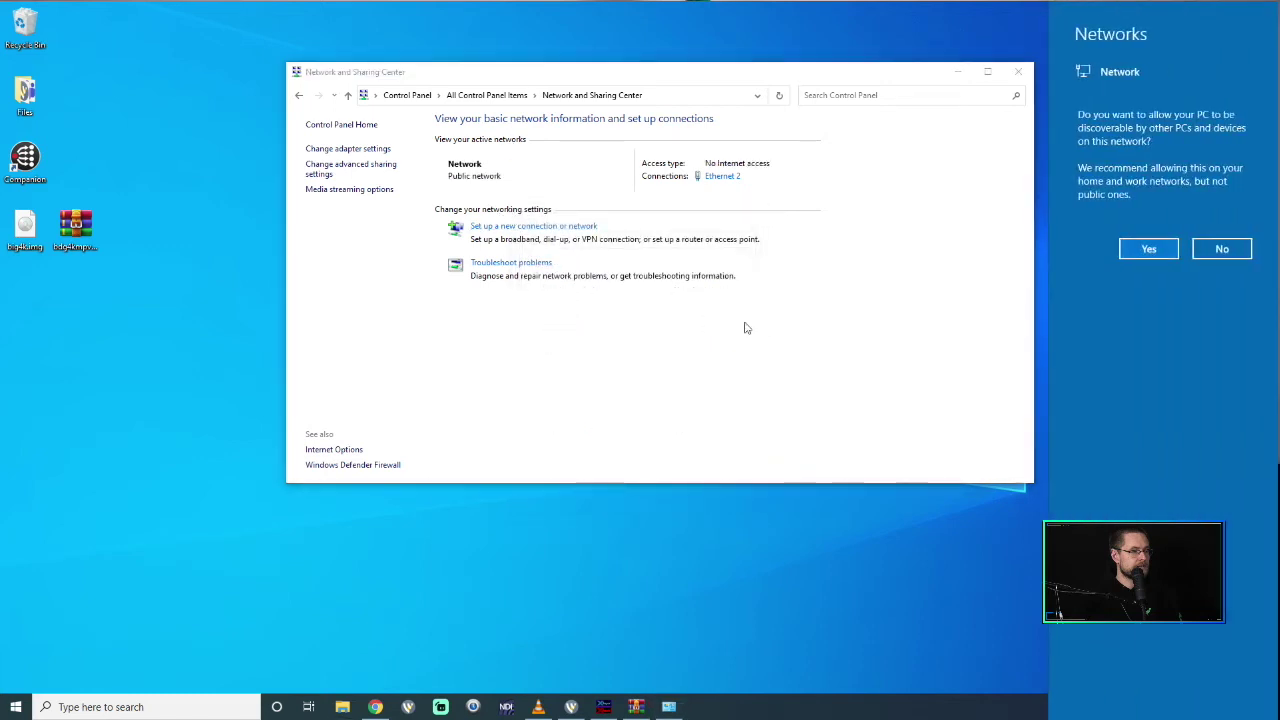
left_click(1148, 249)
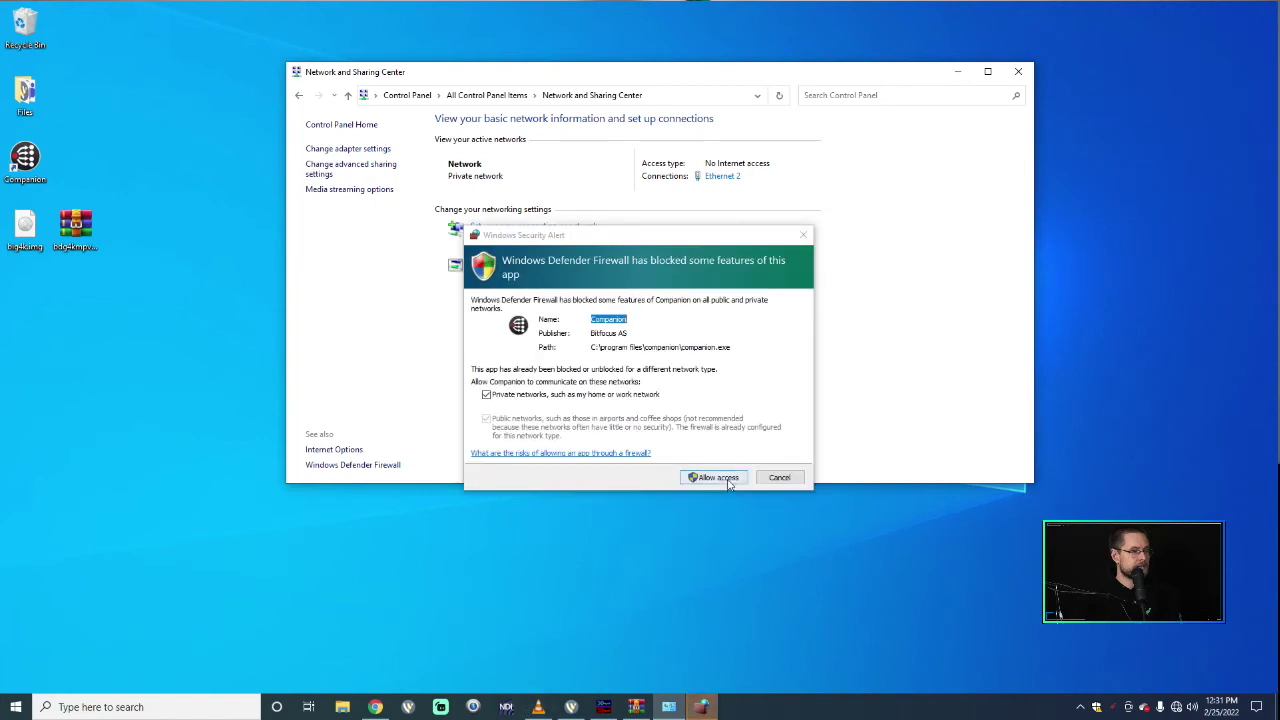
left_click(777, 478)
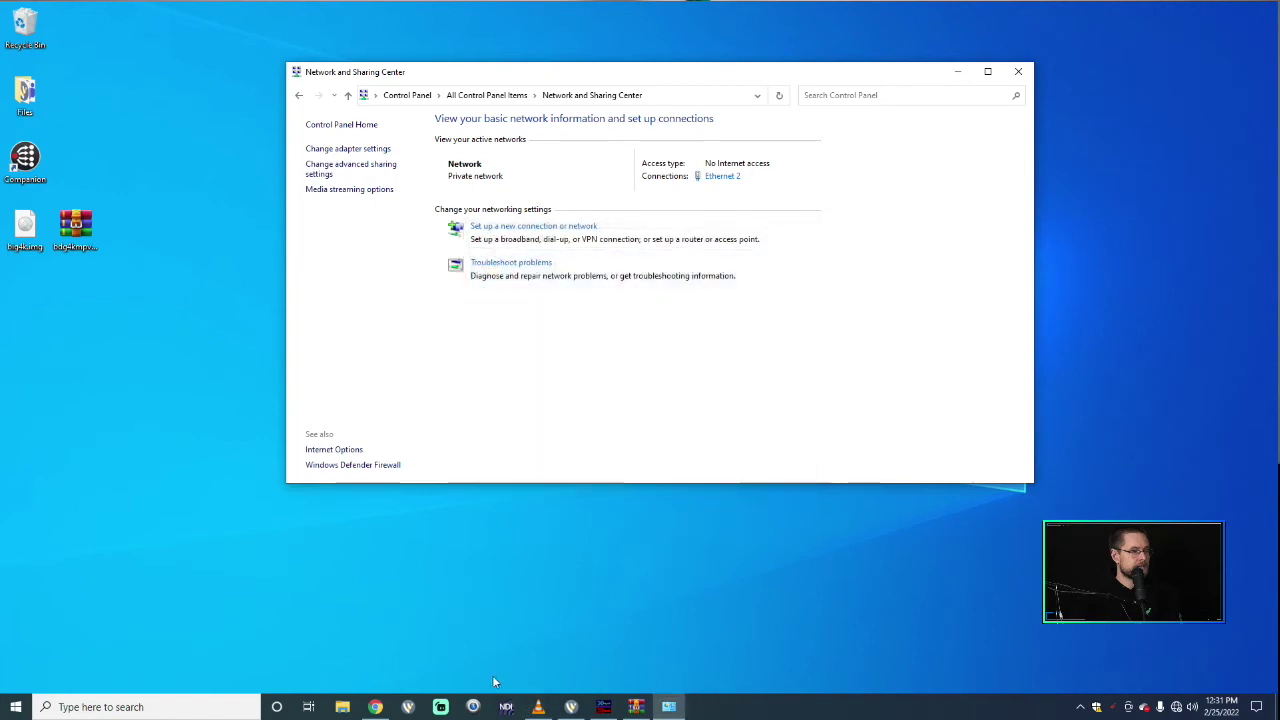
- Switch to Chrome and open the BirdDog device's web interface at 192.168.100.100
left_click(375, 707)
left_click(493, 12)
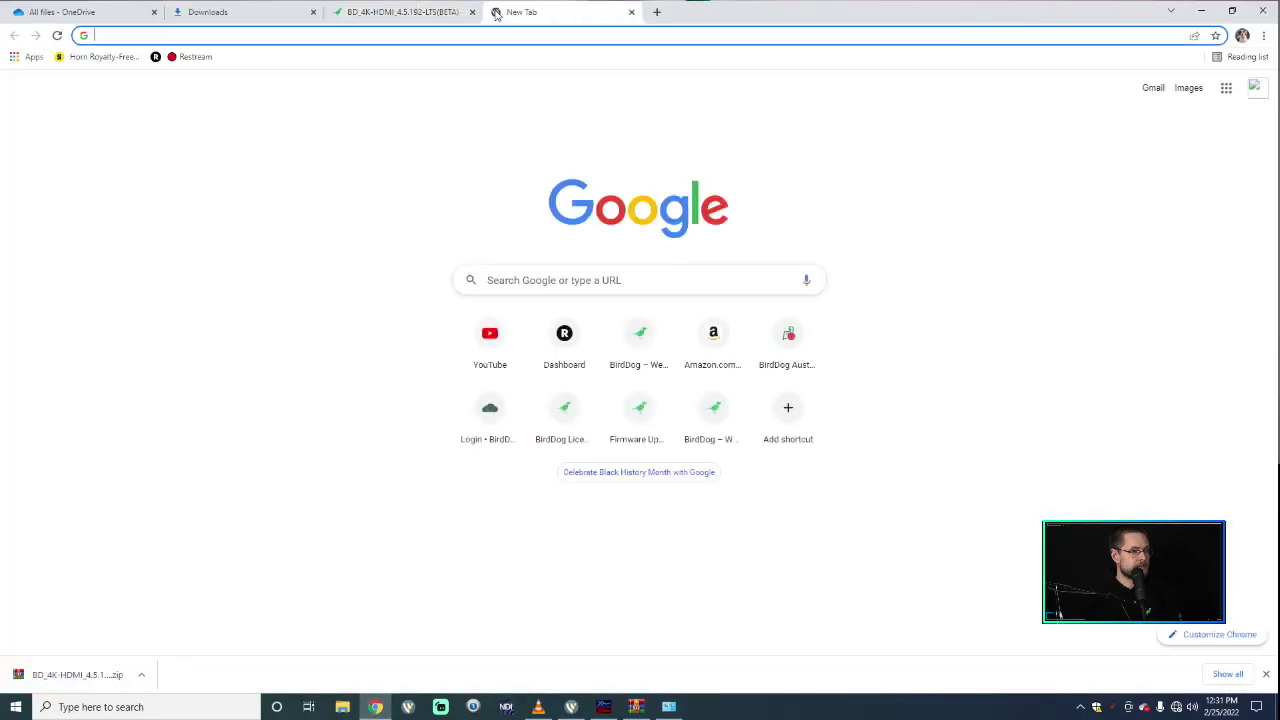
type("192.16")
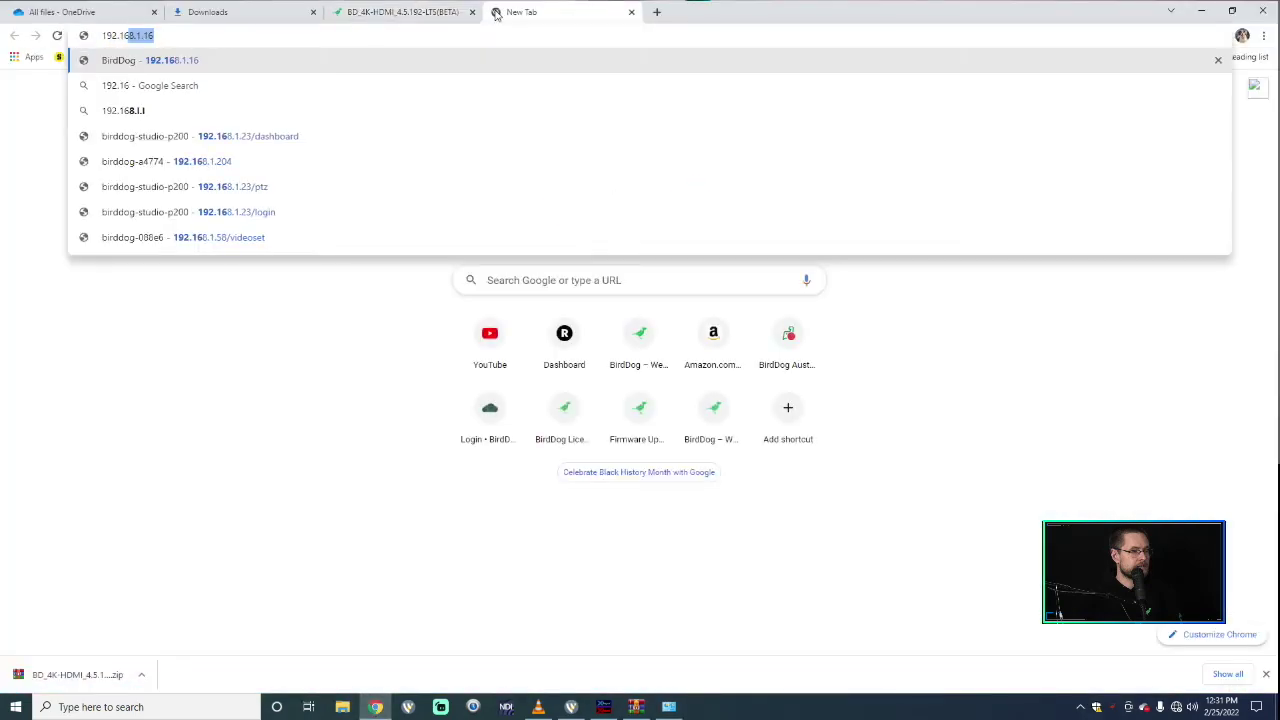
type("8.100.100")
key("Return")
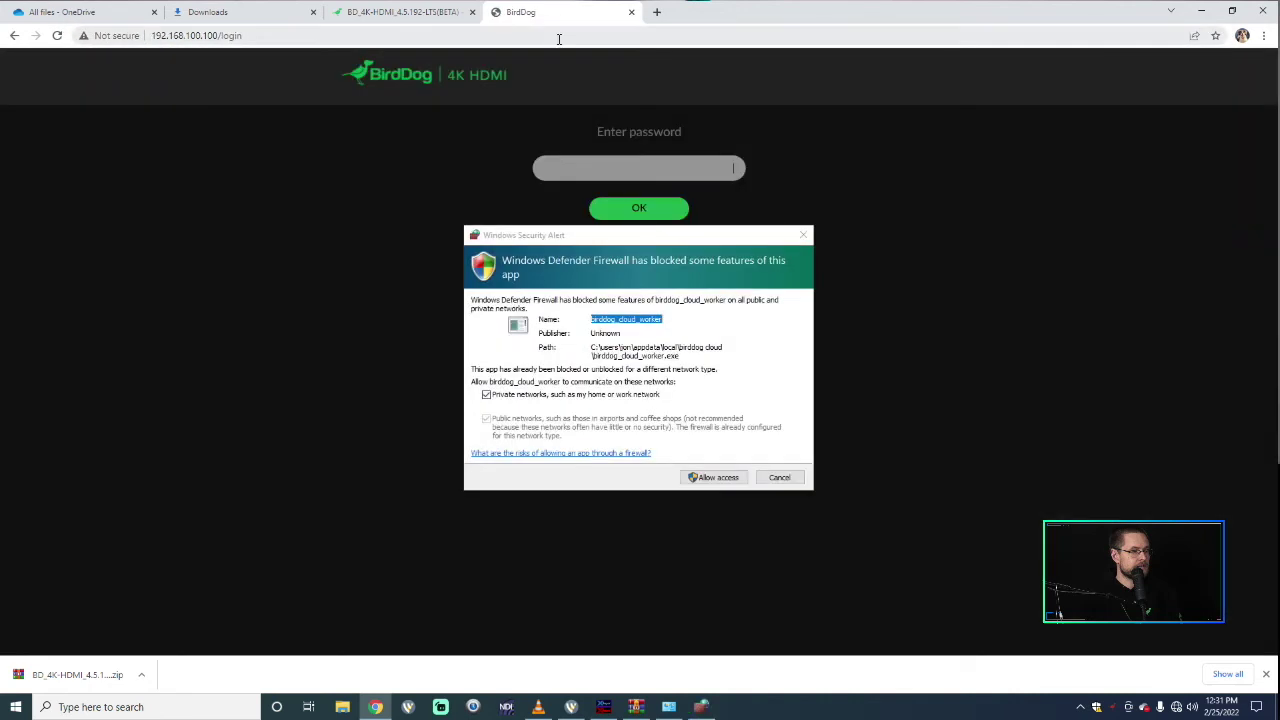
- Log in to the BirdDog 4K HDMI with the device password, decline saving it, and check the firmware version on the dashboard
left_click(803, 235)
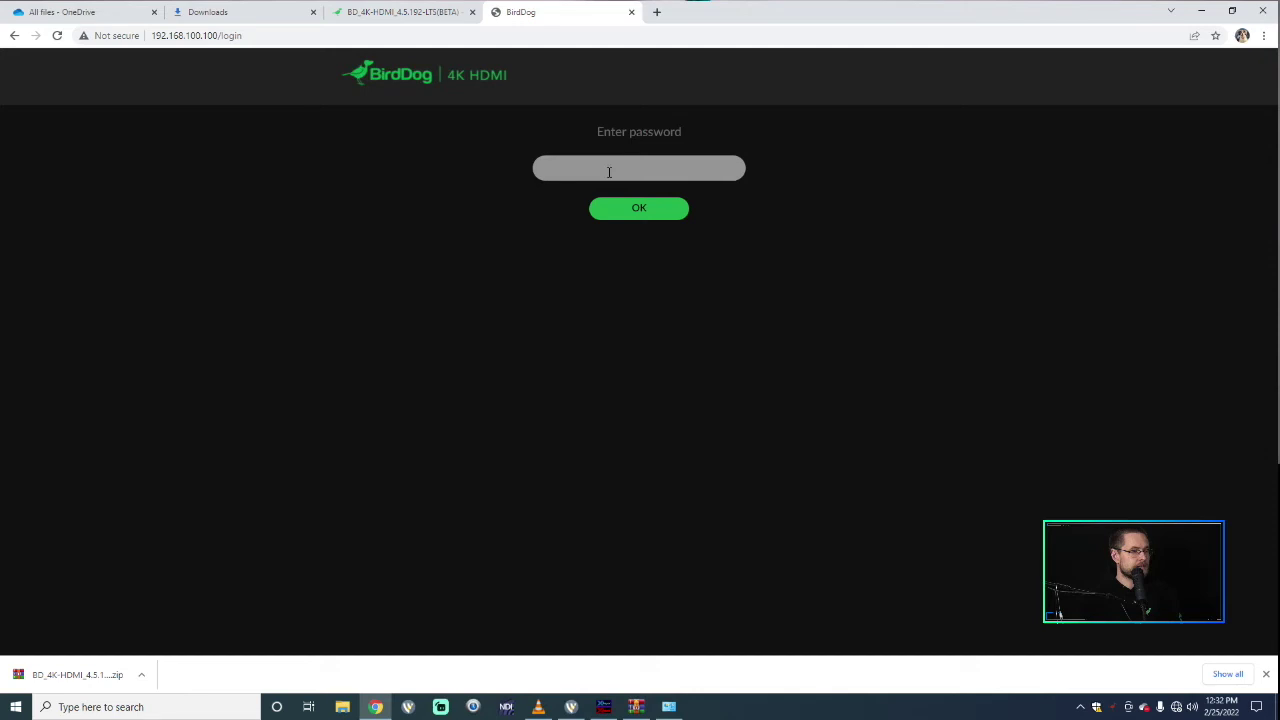
key("Return")
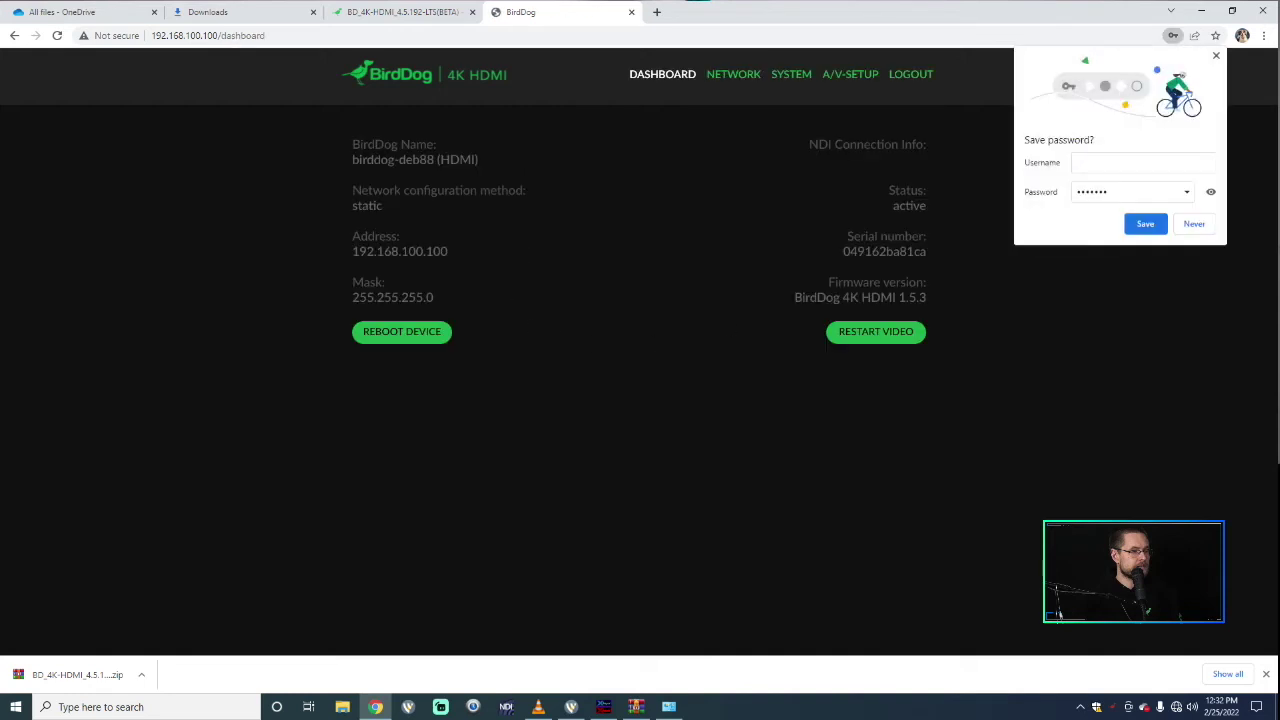
left_click(1195, 225)
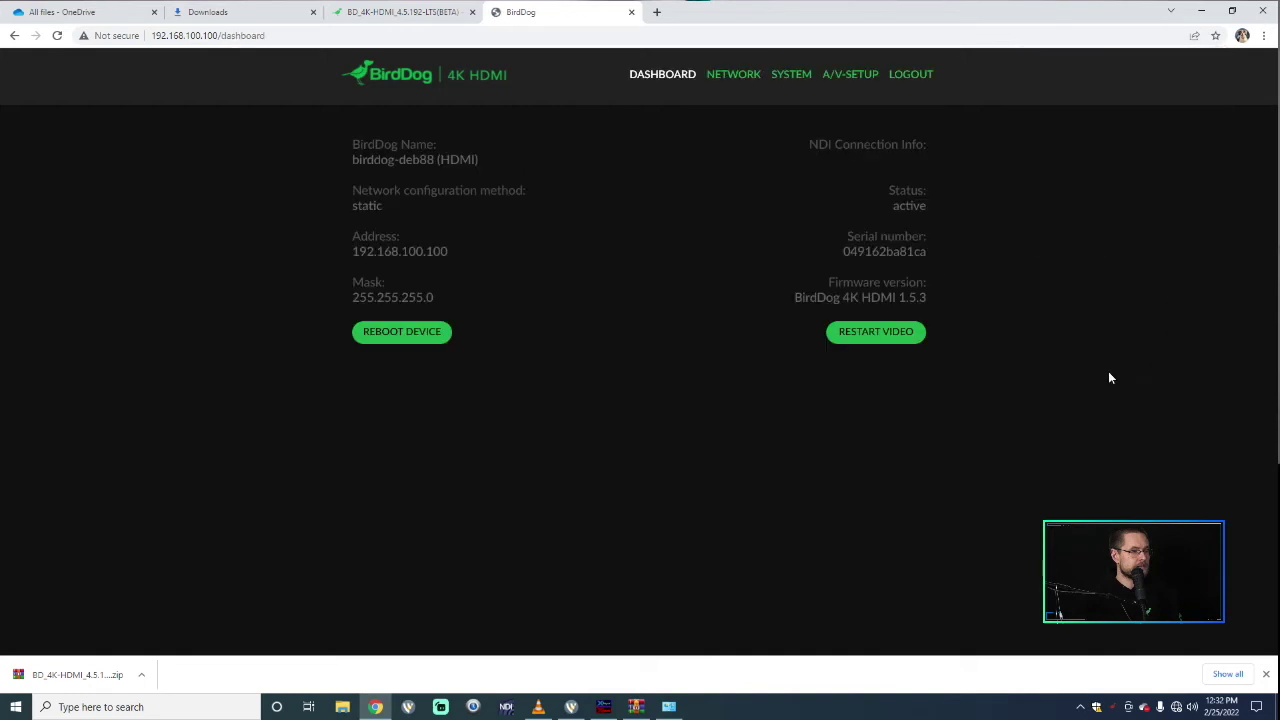
left_click_drag(833, 297, 996, 347)
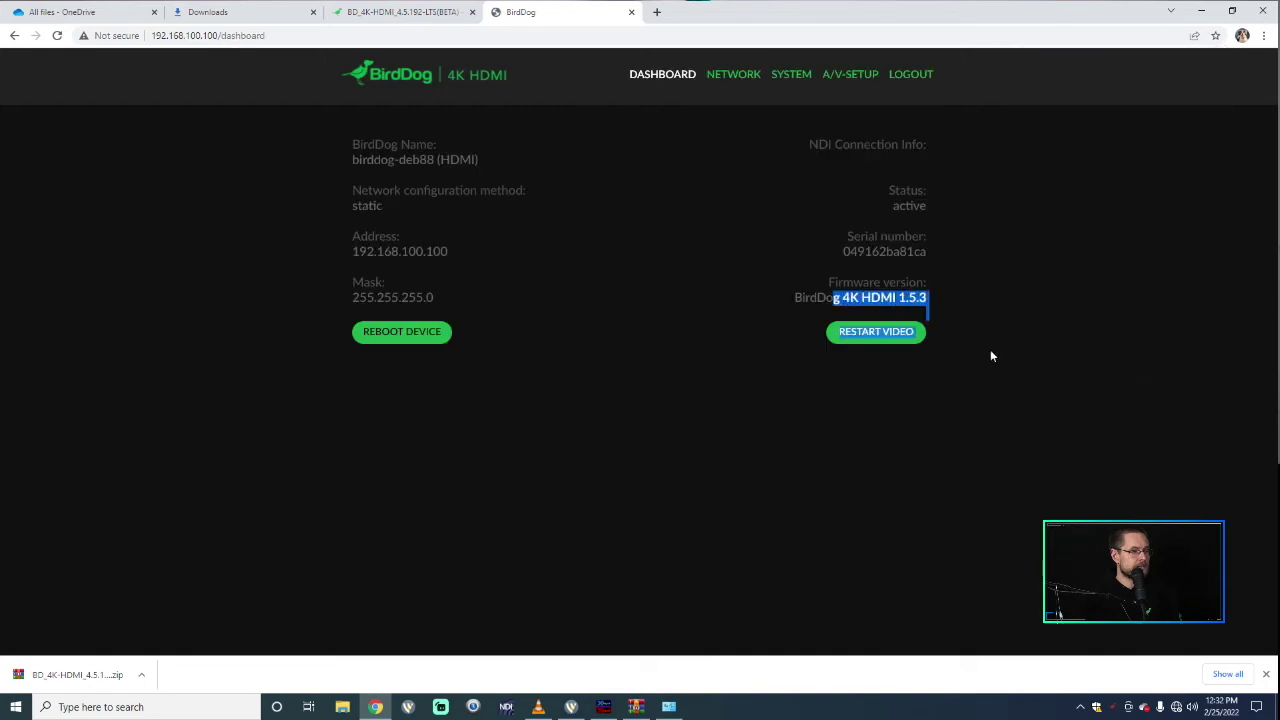
left_click_drag(906, 251, 883, 124)
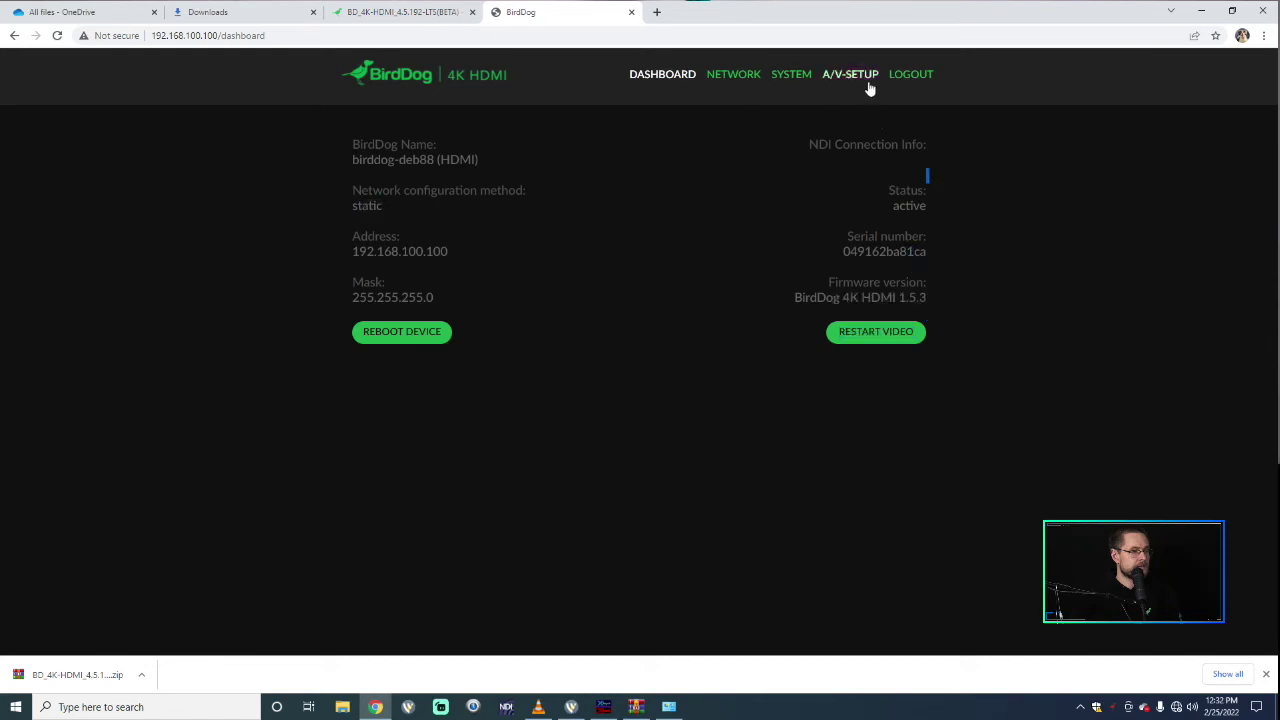
- Change the device's network configuration method to DHCP, apply it, and return to the dashboard
left_click(752, 80)
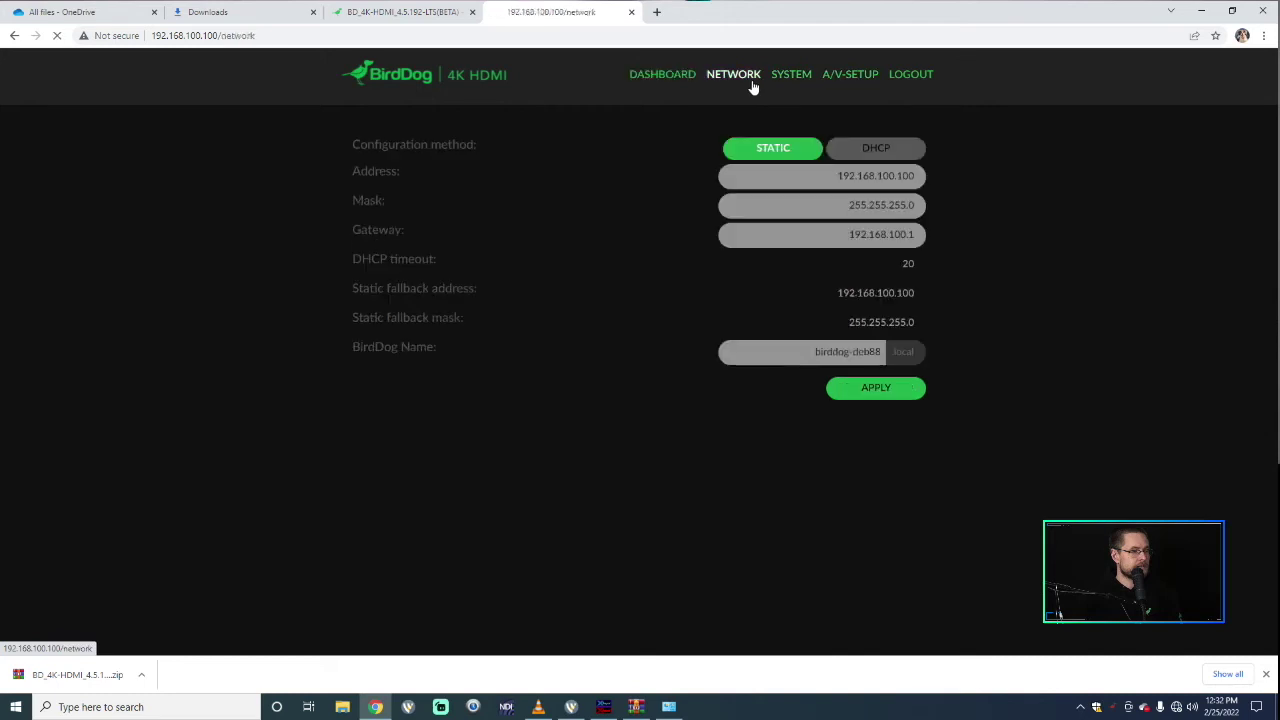
left_click(871, 148)
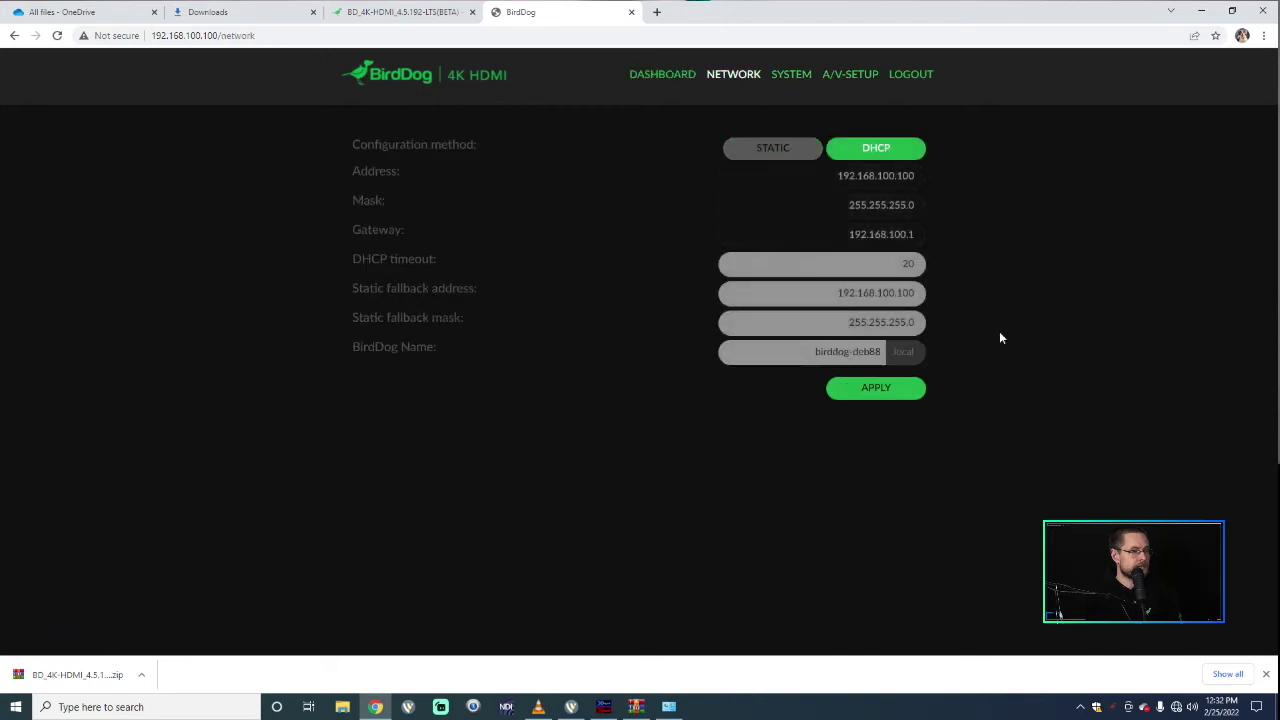
left_click(882, 401)
left_click(668, 76)
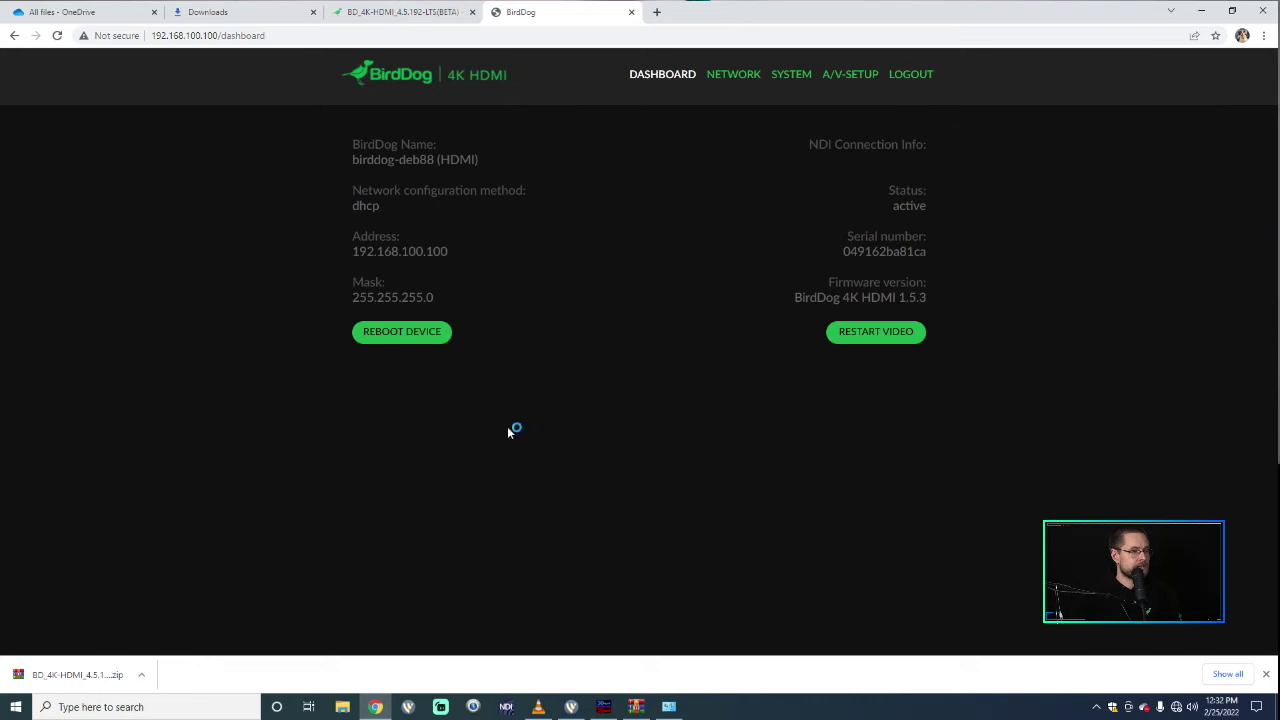
- Set the IPv4 properties of Ethernet 2 in the Network and Sharing Center to obtain an IP address automatically, and apply them
left_click(667, 707)
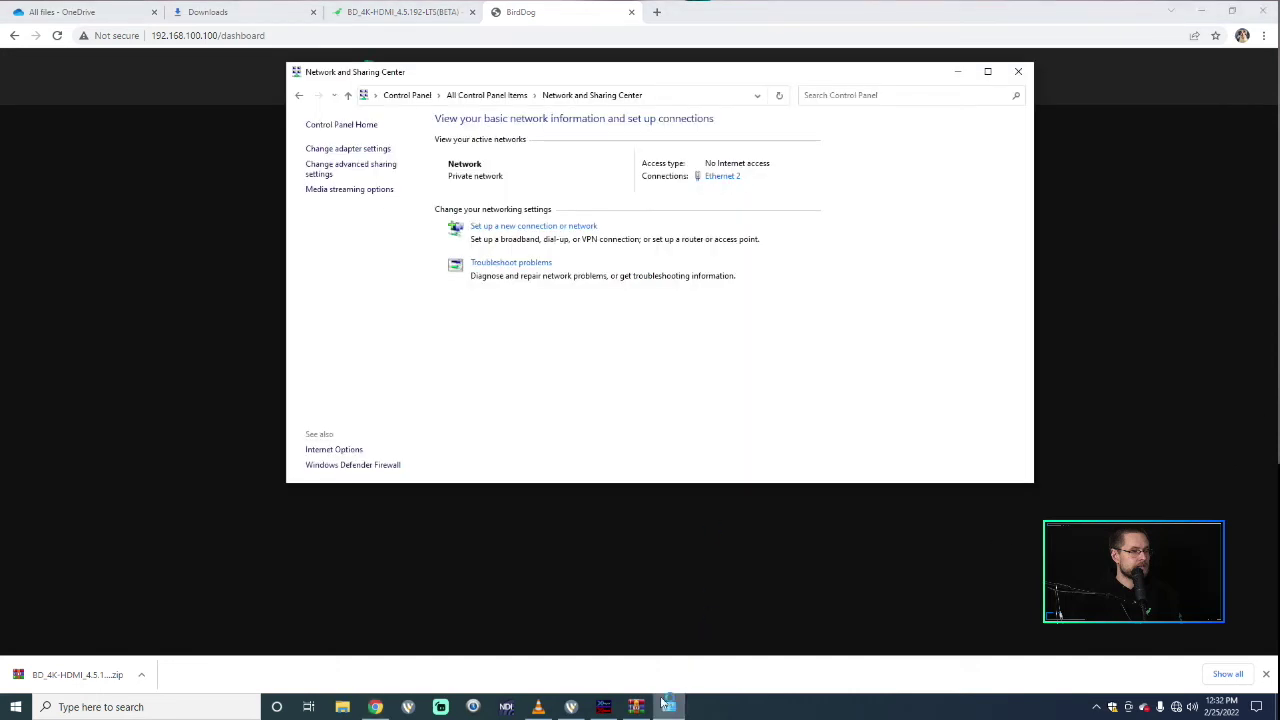
left_click(714, 184)
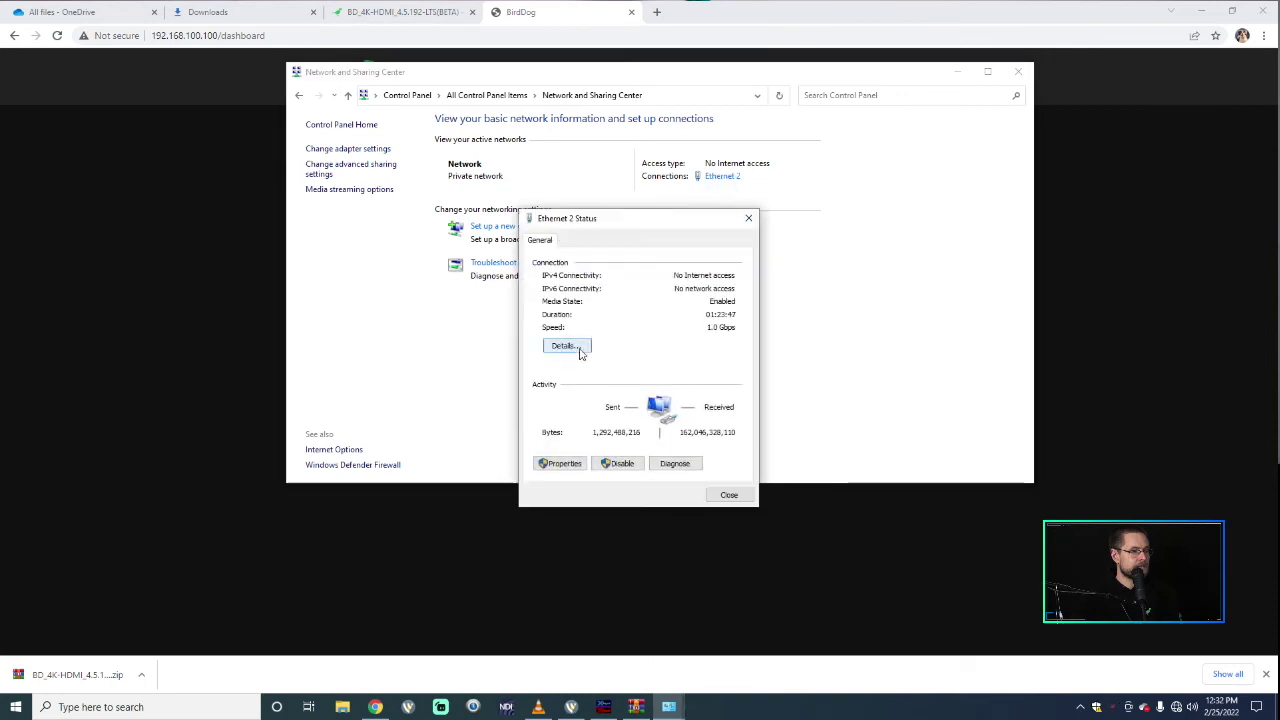
left_click(563, 464)
double_click(664, 384)
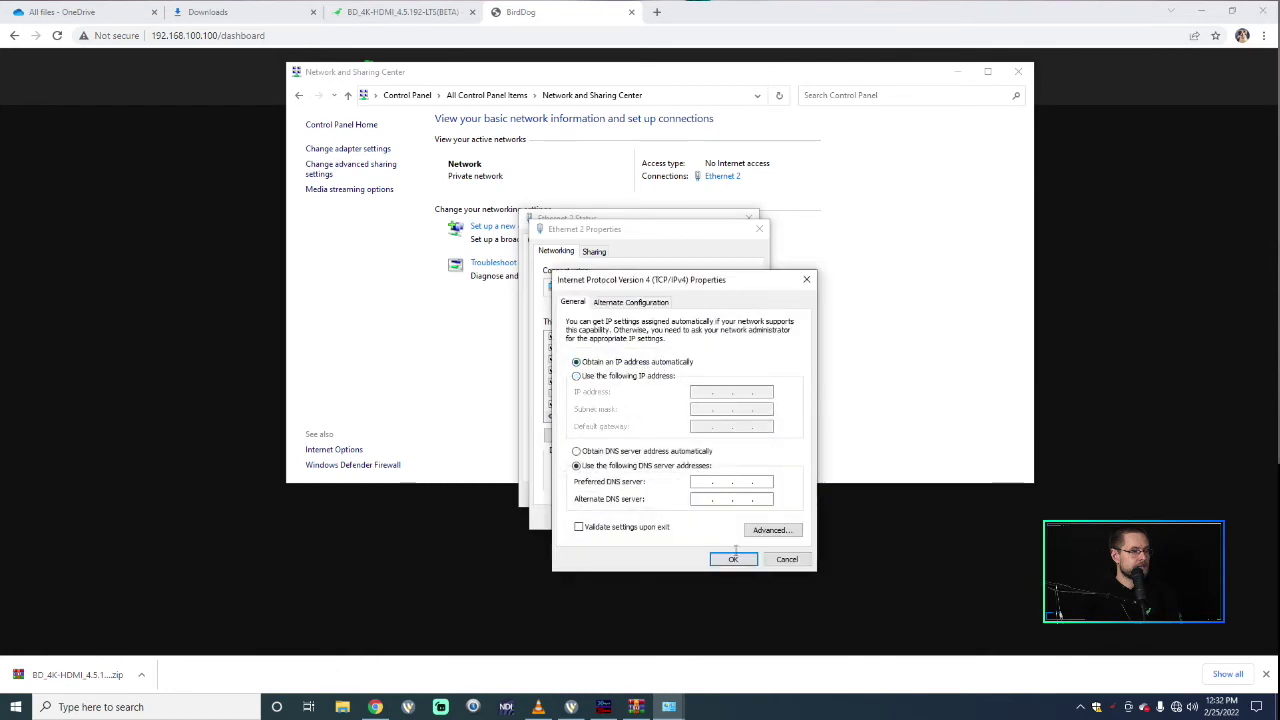
left_click(733, 559)
left_click(690, 517)
left_click(715, 494)
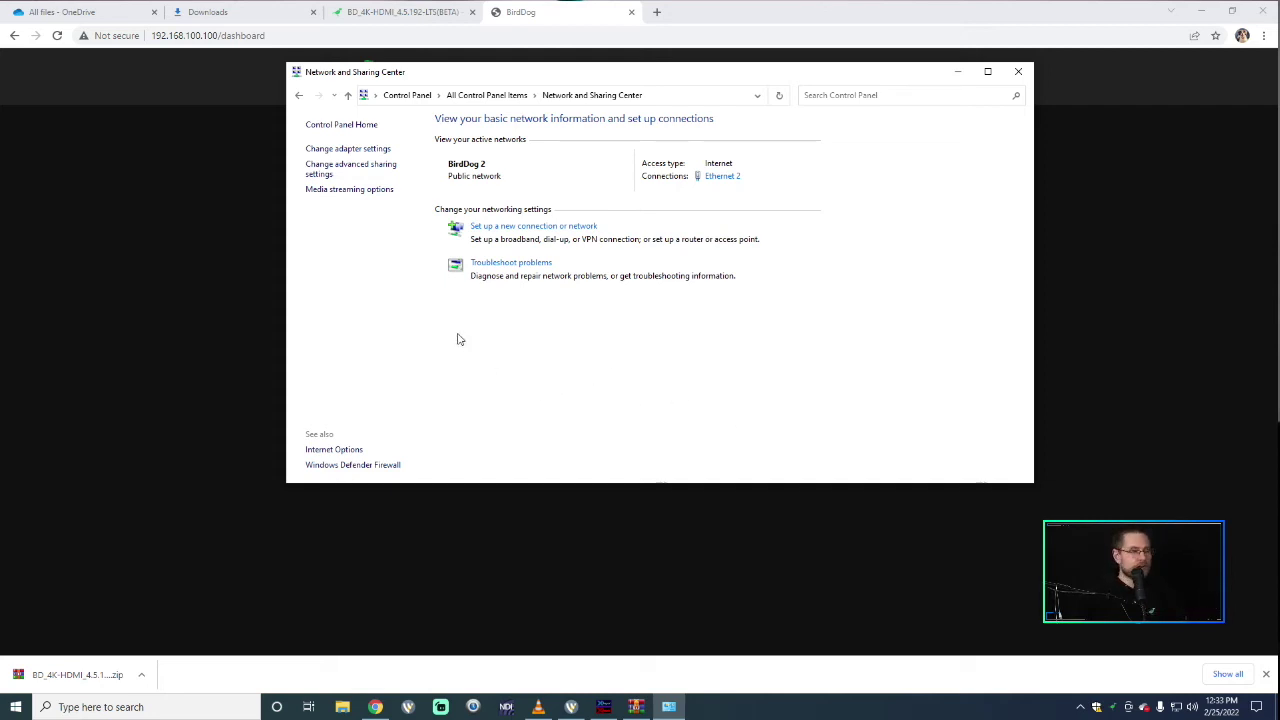
- Review the Ethernet 2 connection's status and properties, and close the Network and Sharing Center
key("alt+Tab")
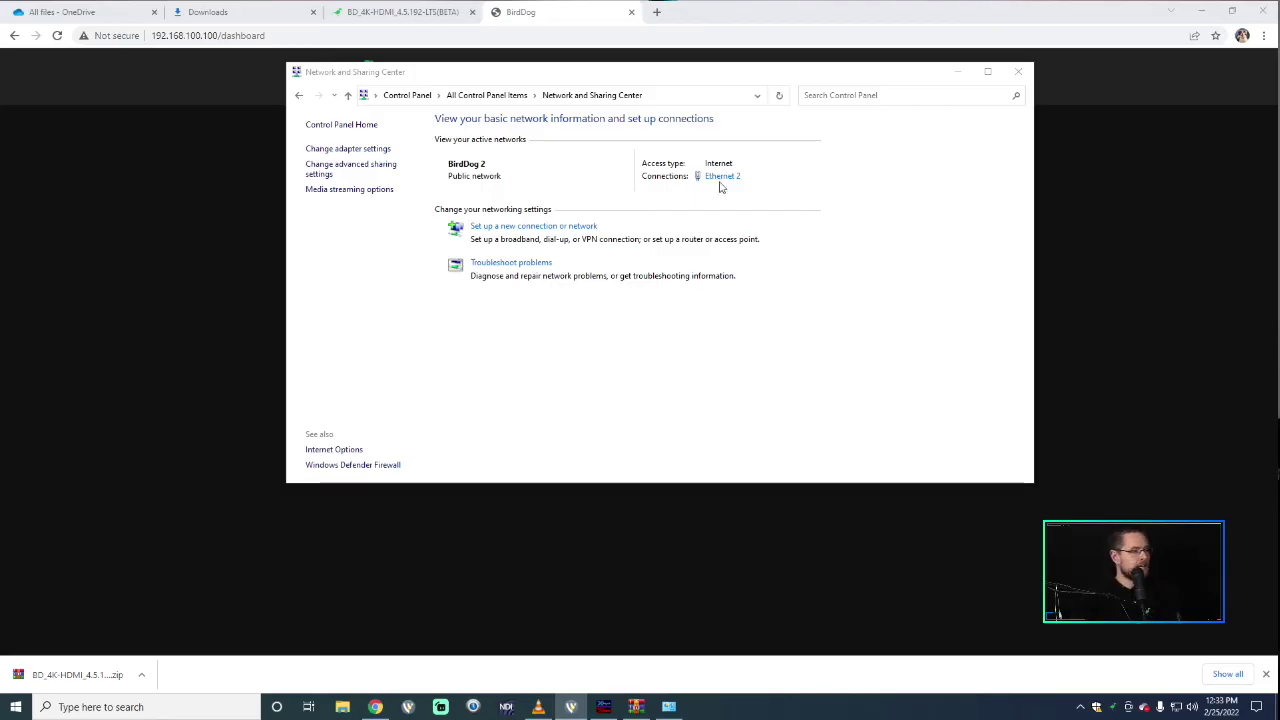
left_click(744, 186)
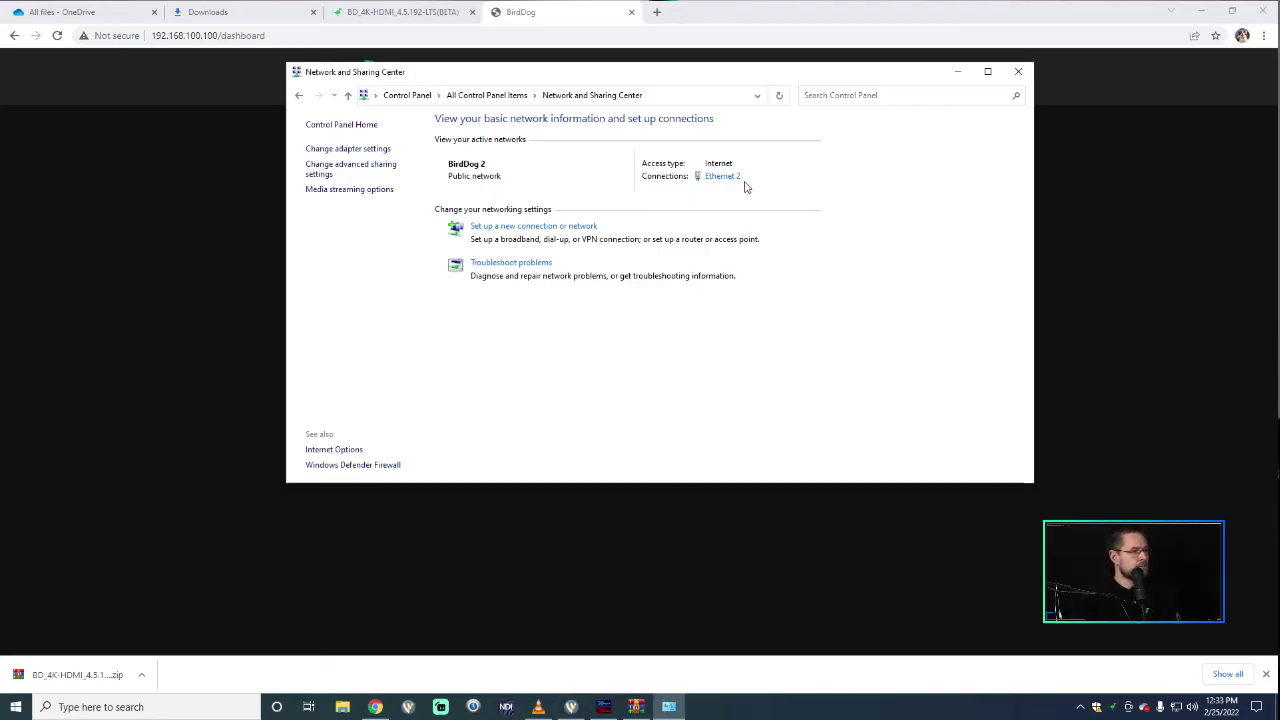
left_click(731, 183)
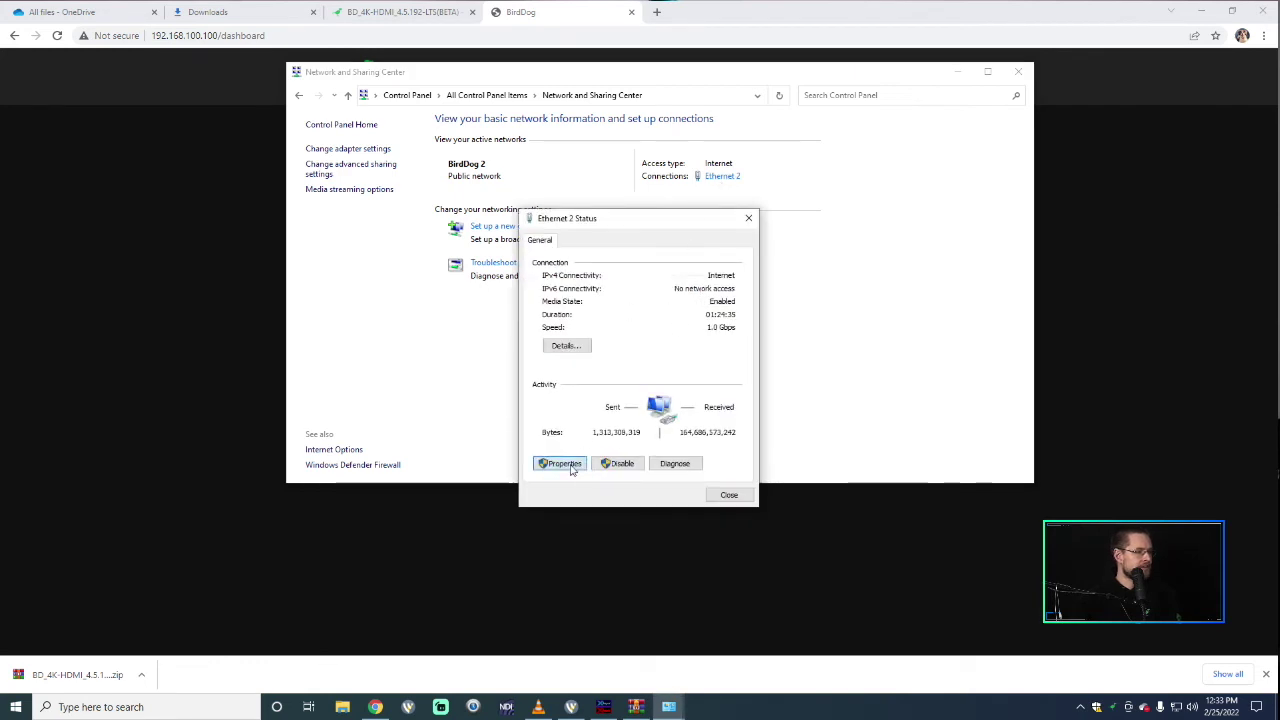
left_click(561, 464)
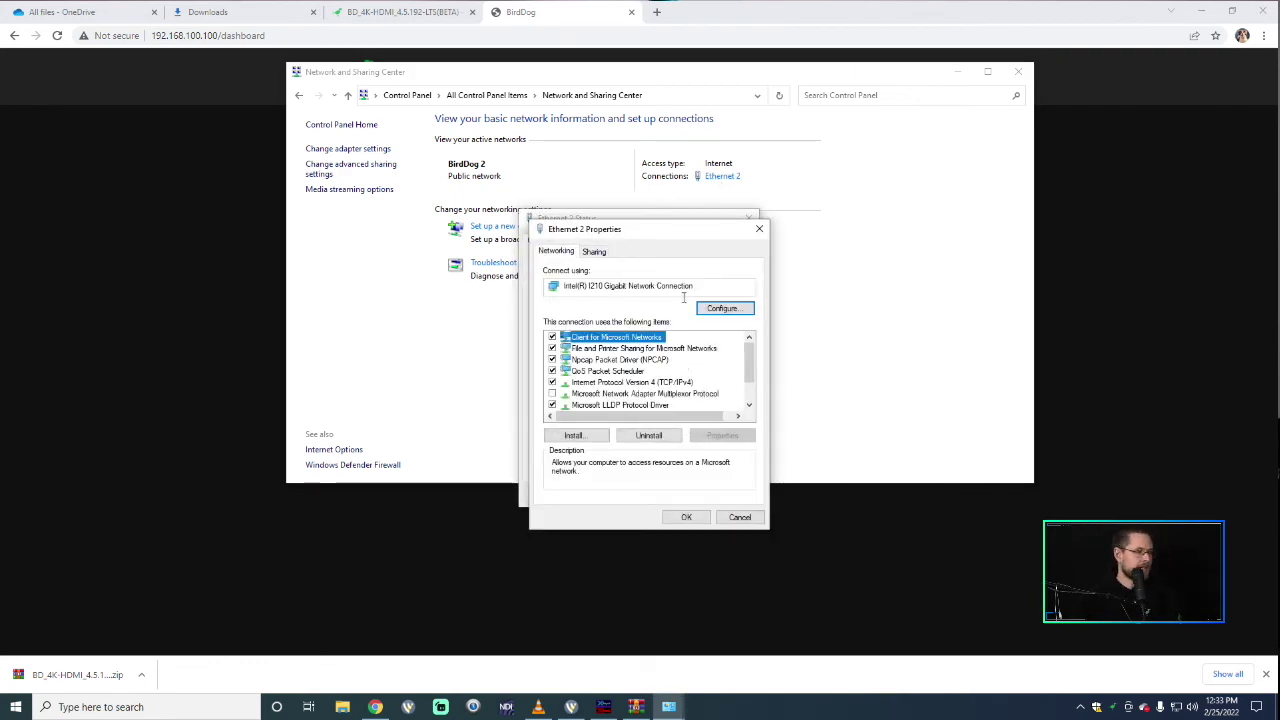
left_click(730, 514)
left_click(729, 493)
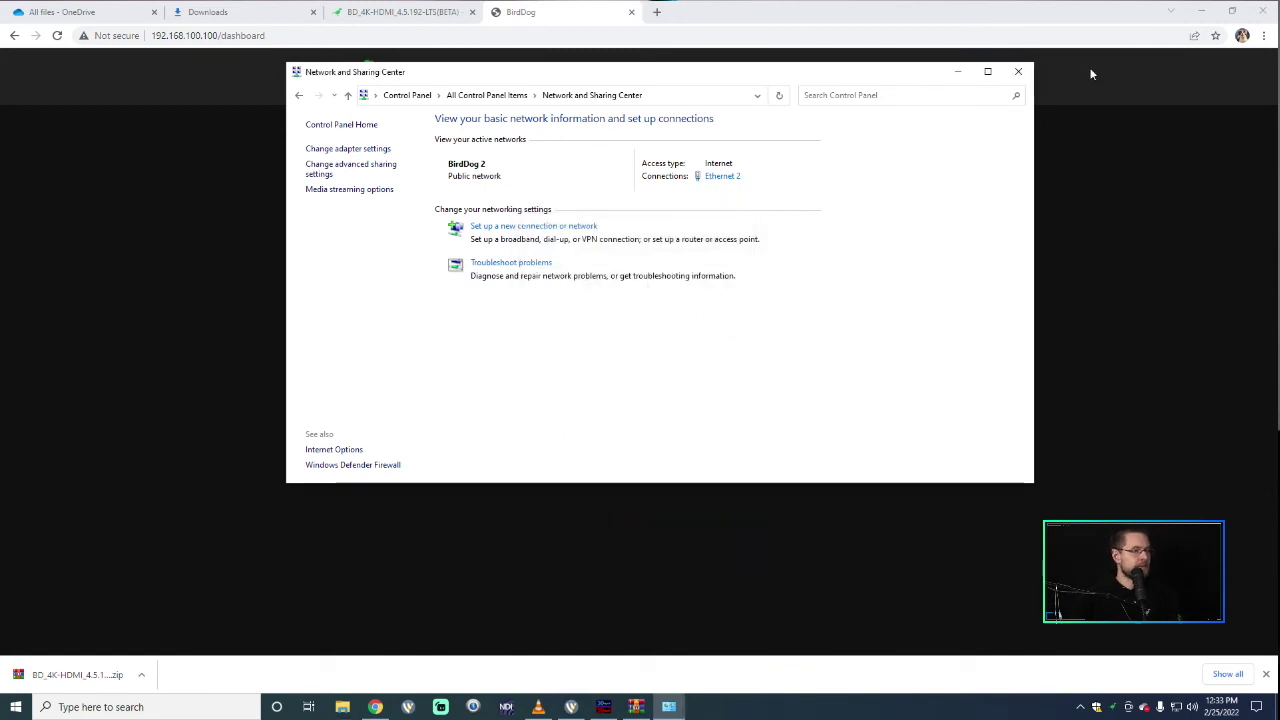
left_click(1019, 72)
- Open the BirdDog device's web interface at its new address 192.168.1.113
left_click(646, 77)
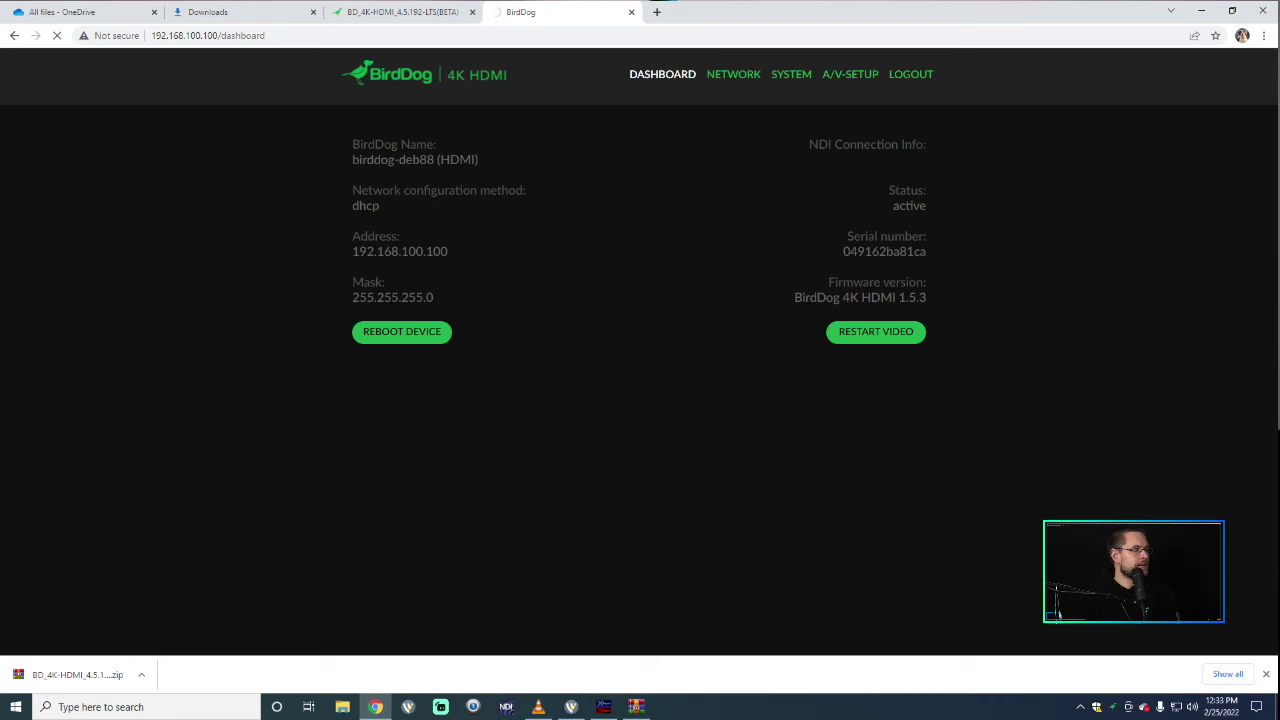
key("ctrl+l")
type("192.168.1.113")
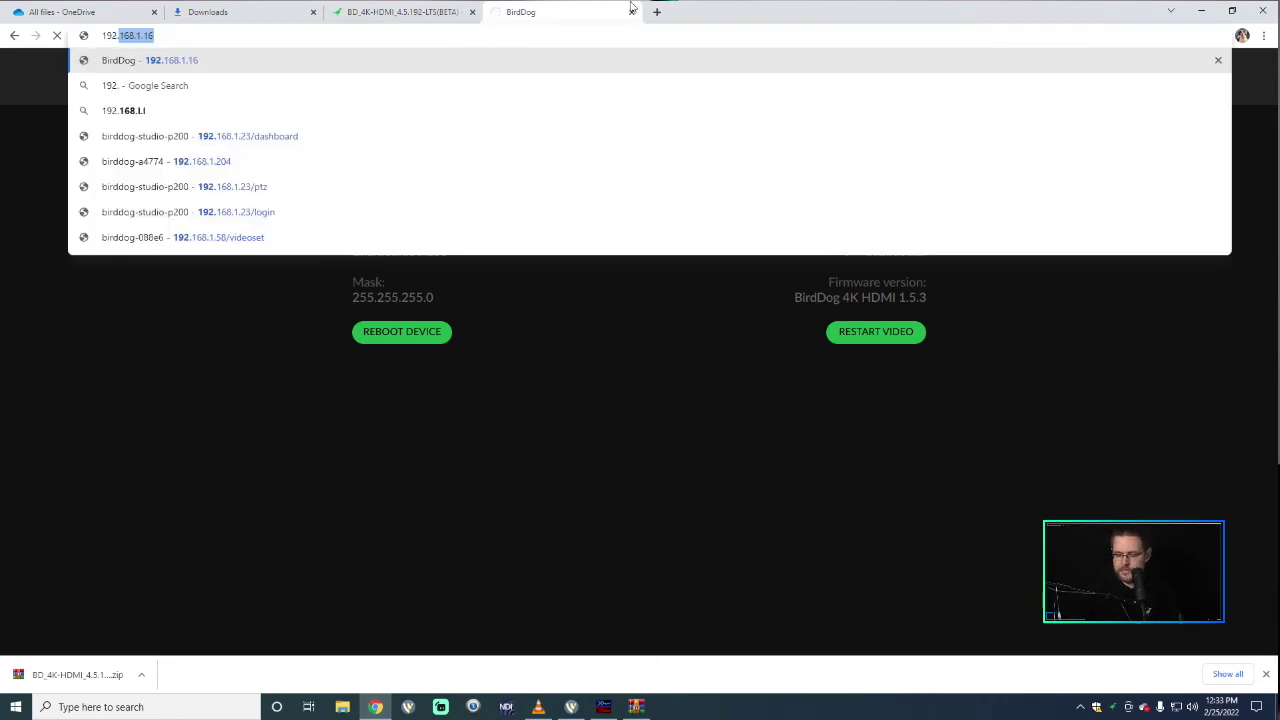
key("Return")
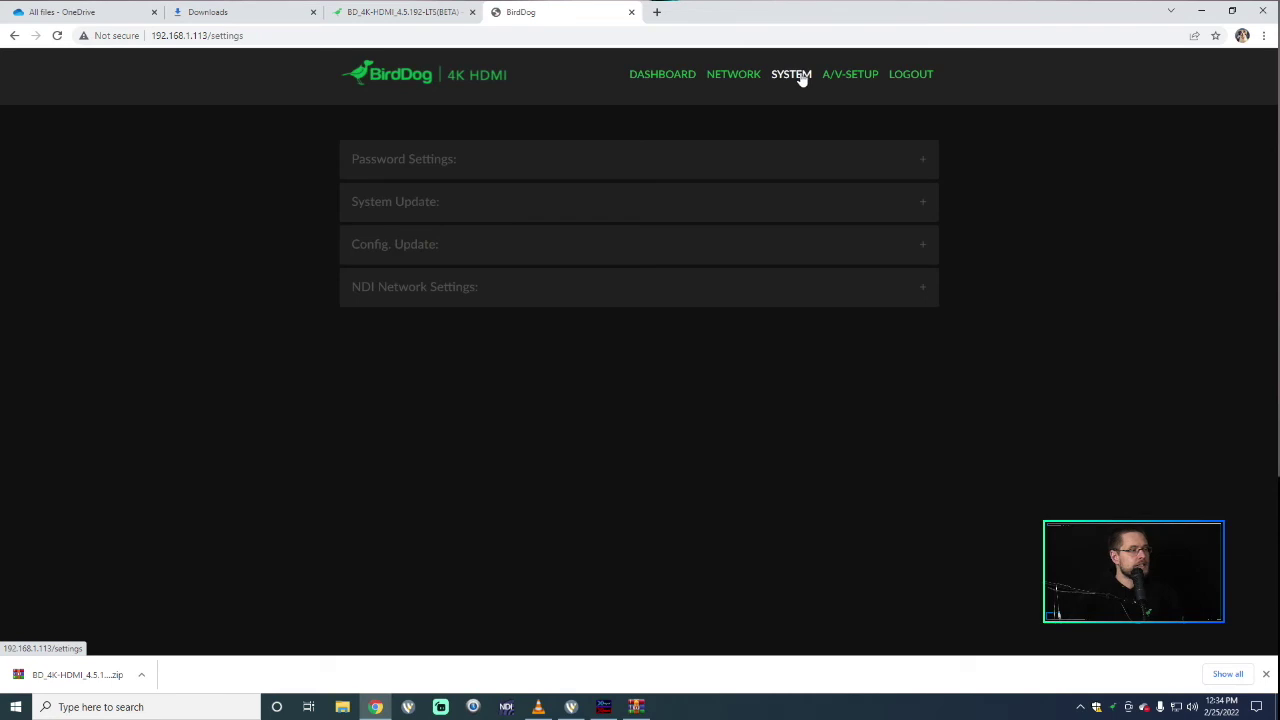
- From the System Update file chooser, extract BD_4K-HDMI_4.5.192-LTSBETA.zip from Downloads to the Desktop
left_click(485, 201)
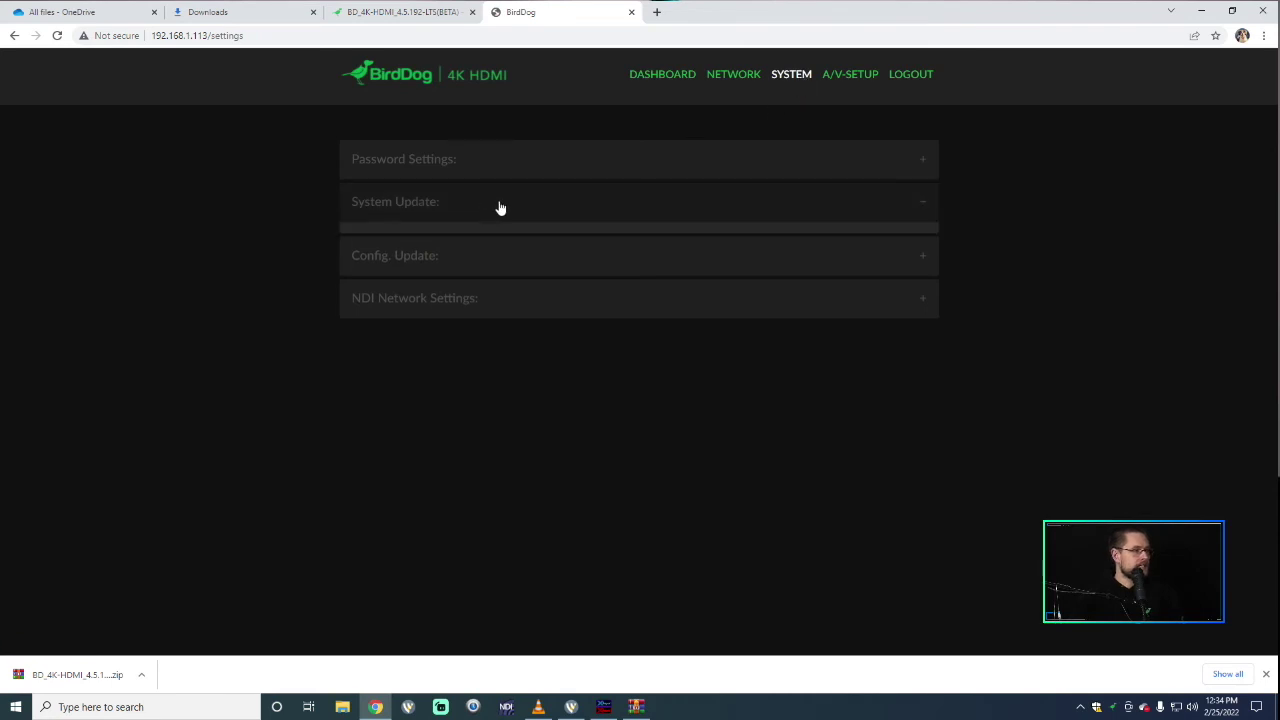
left_click(846, 251)
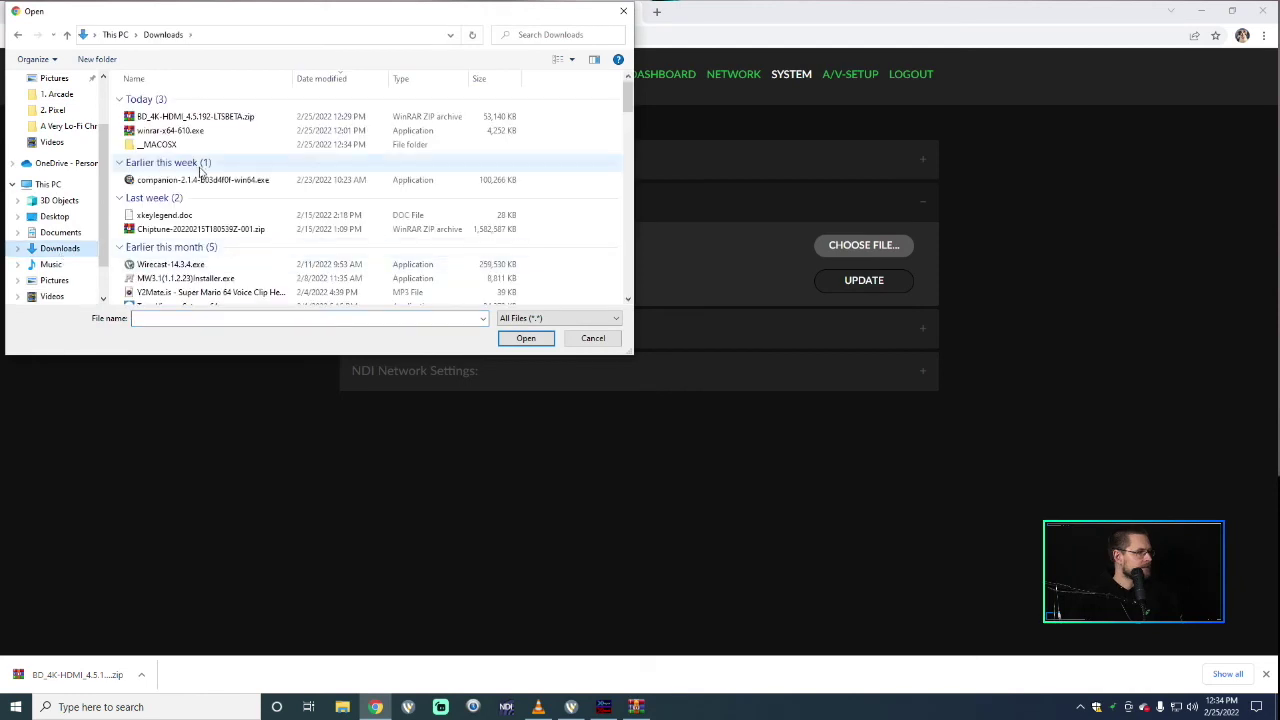
left_click(185, 118)
right_click(182, 118)
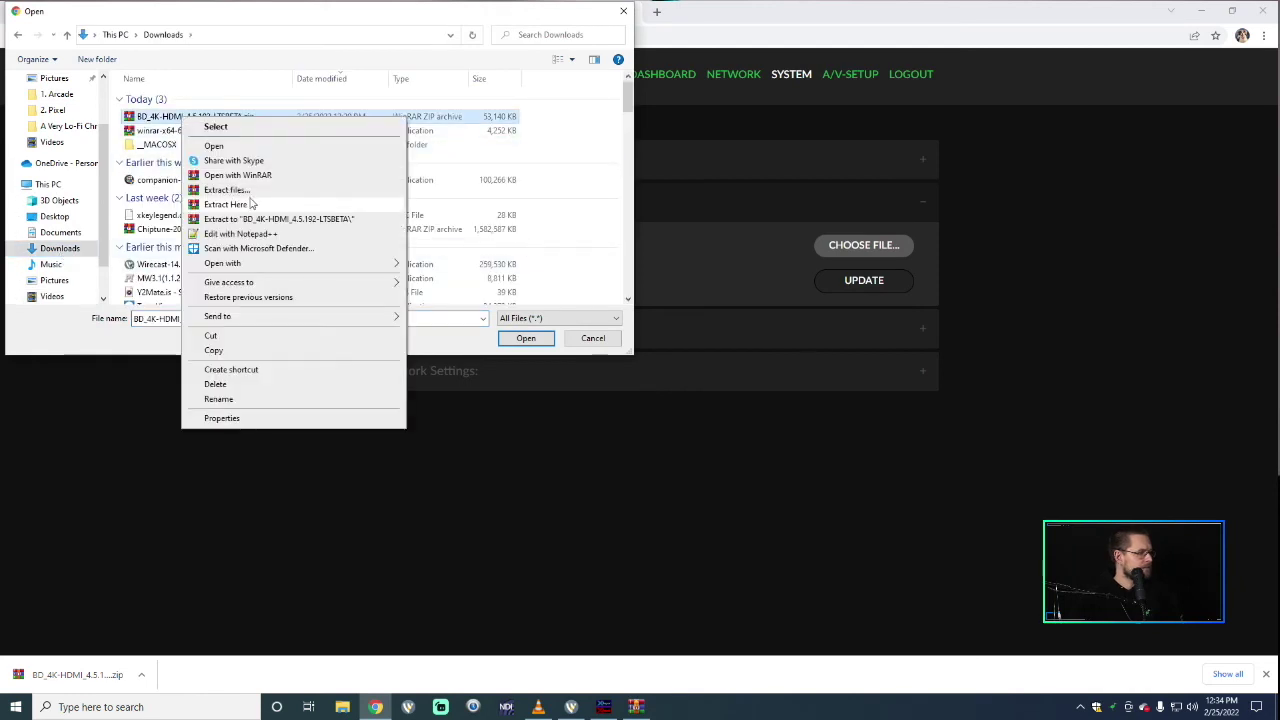
left_click(226, 190)
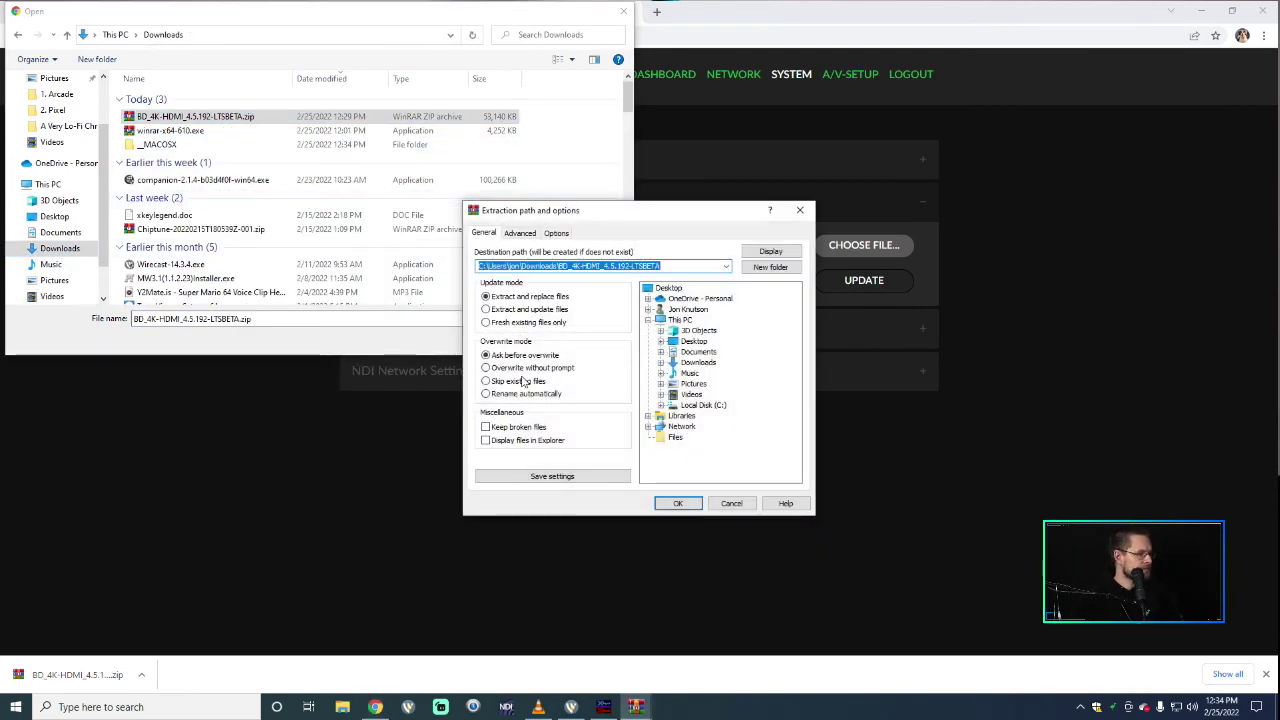
left_click(692, 341)
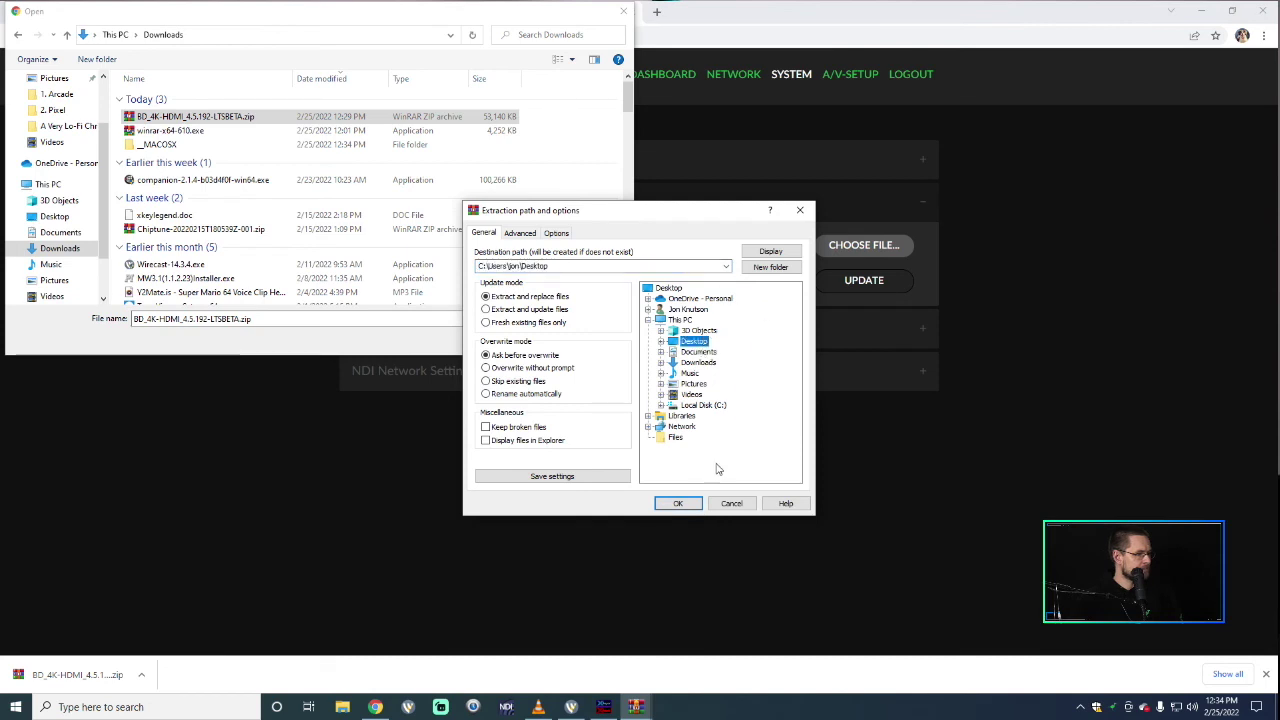